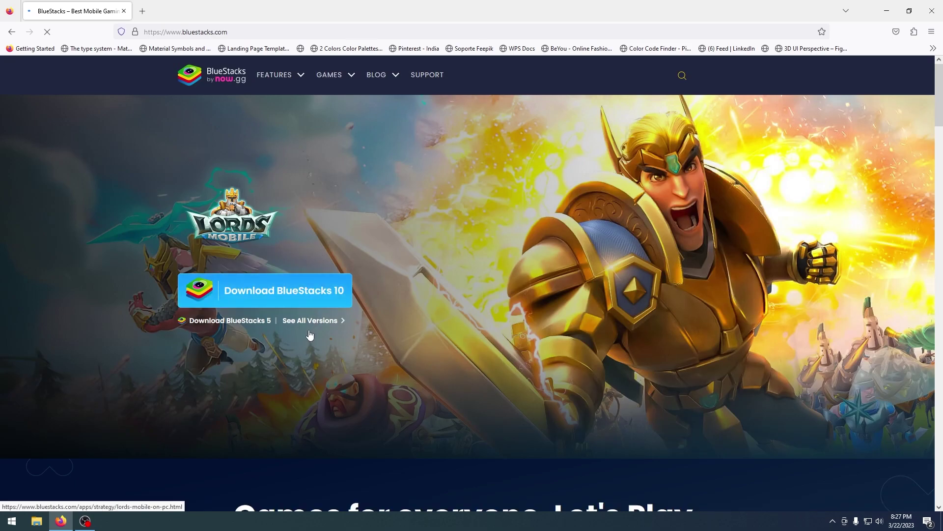
Step: Download the Nougat 32-bit Windows build of BlueStacks from the page listing all versions
{"action": "left_click", "coordinate": [318, 321]}
{"action": "scroll", "coordinate": [649, 361], "scroll_direction": "down", "scroll_amount": 2}
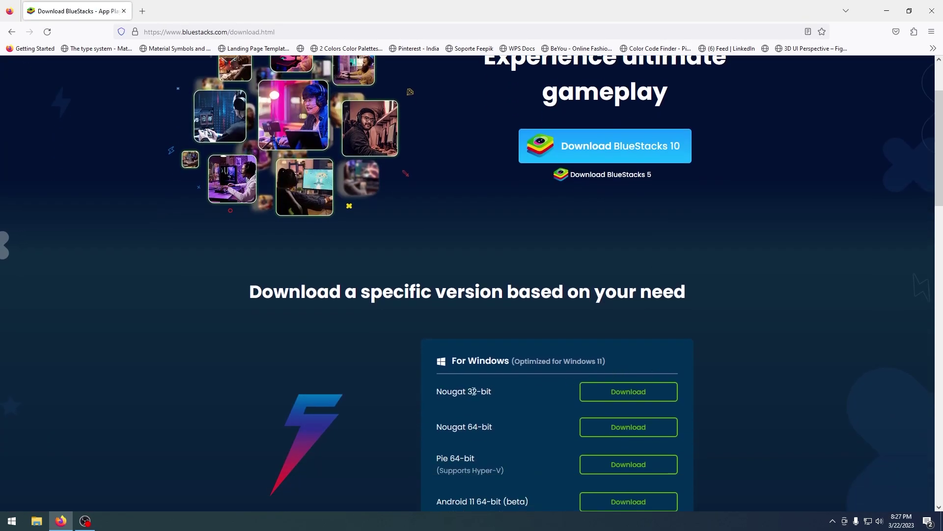
{"action": "left_click", "coordinate": [614, 398]}
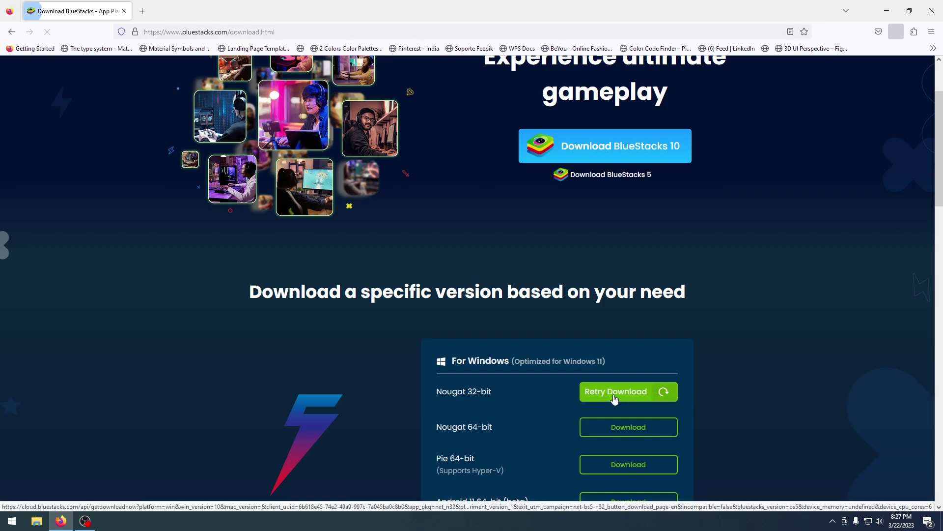
{"action": "left_click", "coordinate": [761, 57]}
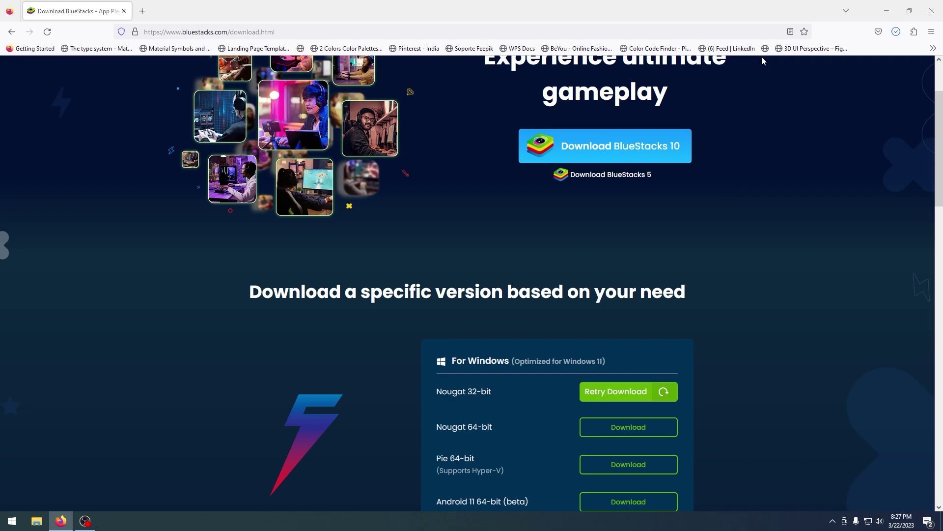
Step: Clear the browser and OBS windows away and launch BlueStacks from its installer
{"action": "left_click", "coordinate": [932, 10]}
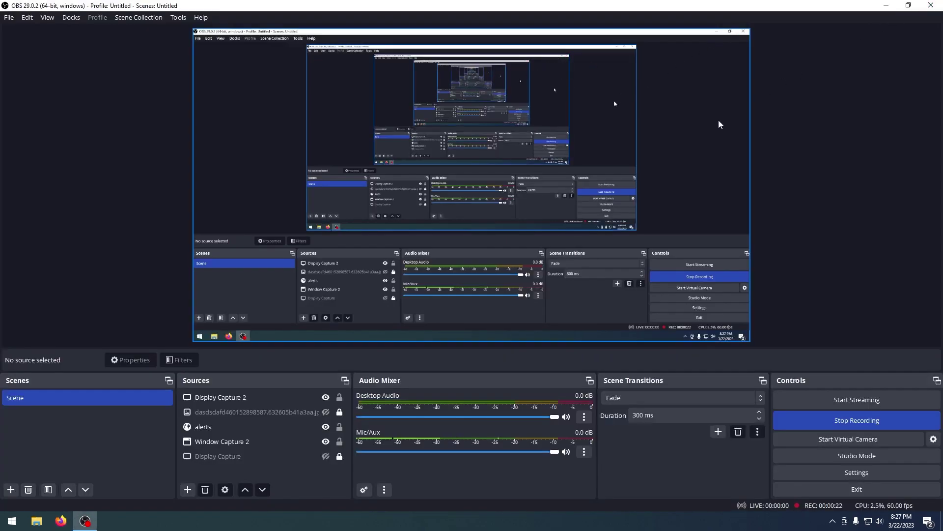
{"action": "left_click", "coordinate": [886, 5]}
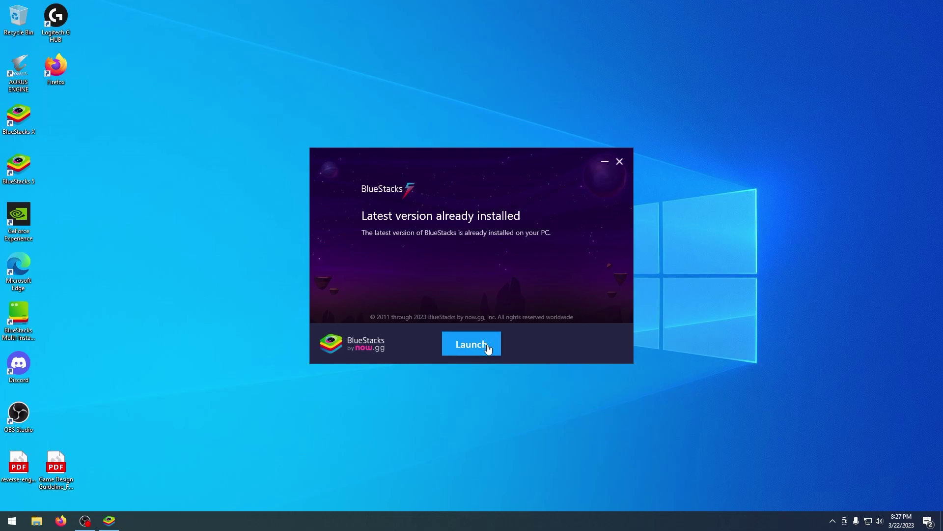
{"action": "left_click", "coordinate": [472, 344]}
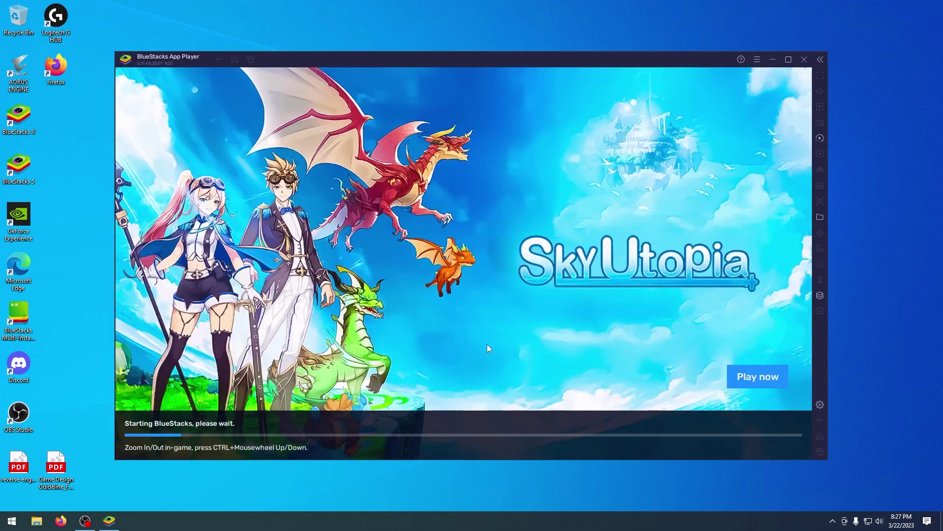
Step: Set the CPU allocation to Custom with 6 cores in the BlueStacks performance settings
{"action": "left_click", "coordinate": [756, 59]}
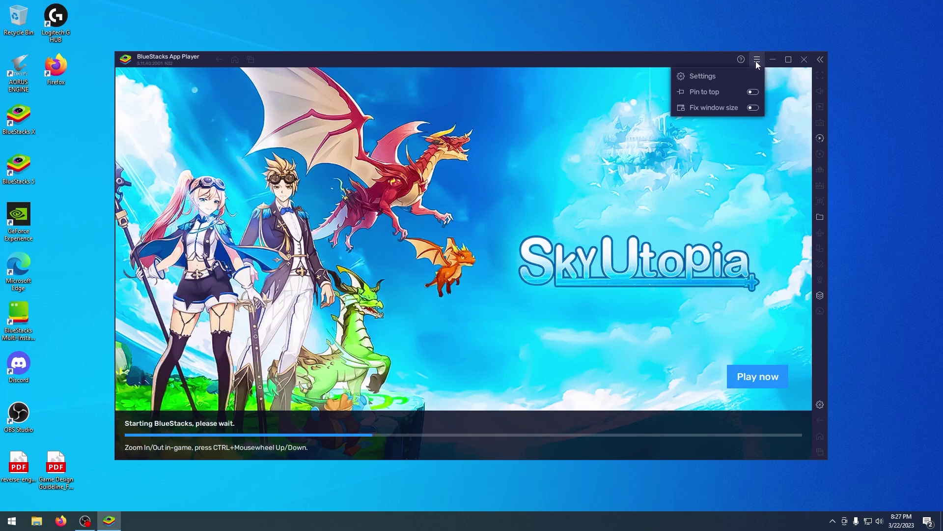
{"action": "left_click", "coordinate": [727, 78]}
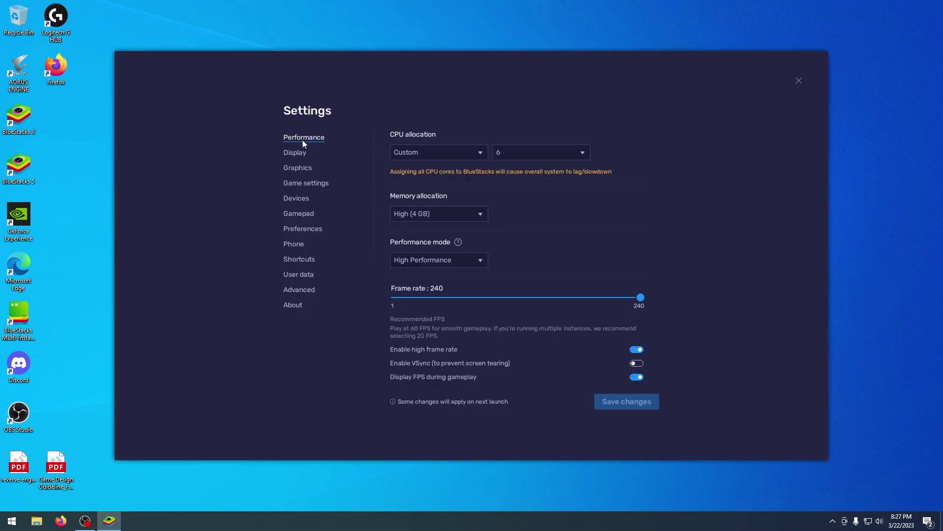
{"action": "left_click", "coordinate": [459, 157]}
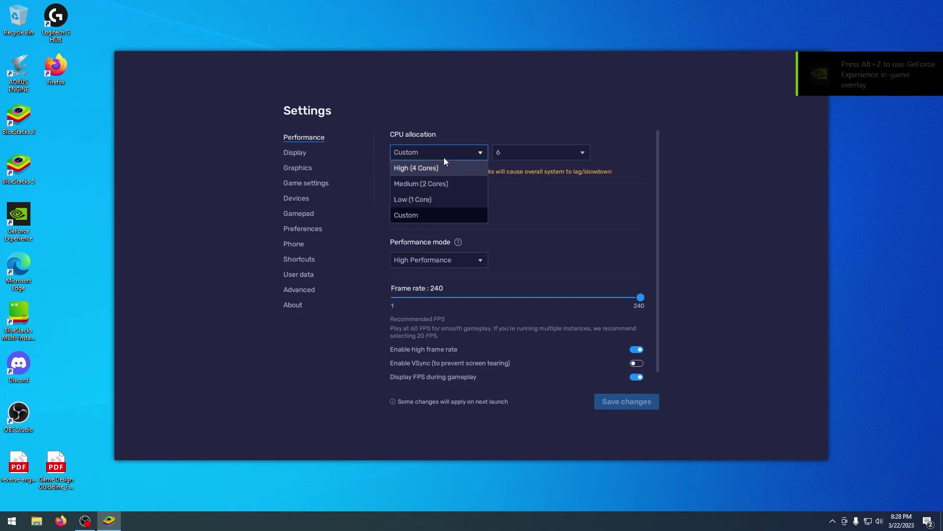
{"action": "left_click", "coordinate": [434, 216]}
{"action": "left_click", "coordinate": [515, 153]}
{"action": "left_click", "coordinate": [526, 235]}
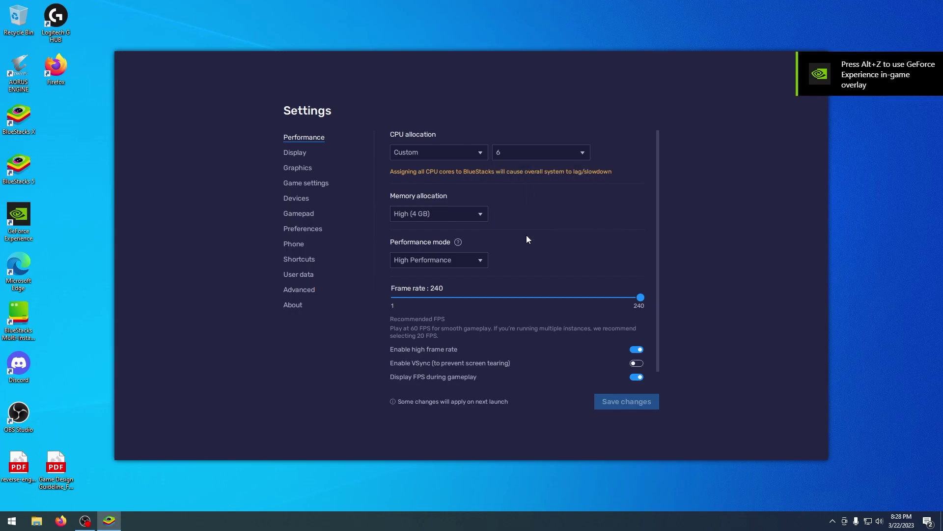
Step: Set the memory allocation to High (4 GB) and the performance mode to High Performance
{"action": "left_click", "coordinate": [453, 217]}
{"action": "left_click", "coordinate": [430, 227]}
{"action": "left_click", "coordinate": [467, 260]}
{"action": "left_click", "coordinate": [432, 291]}
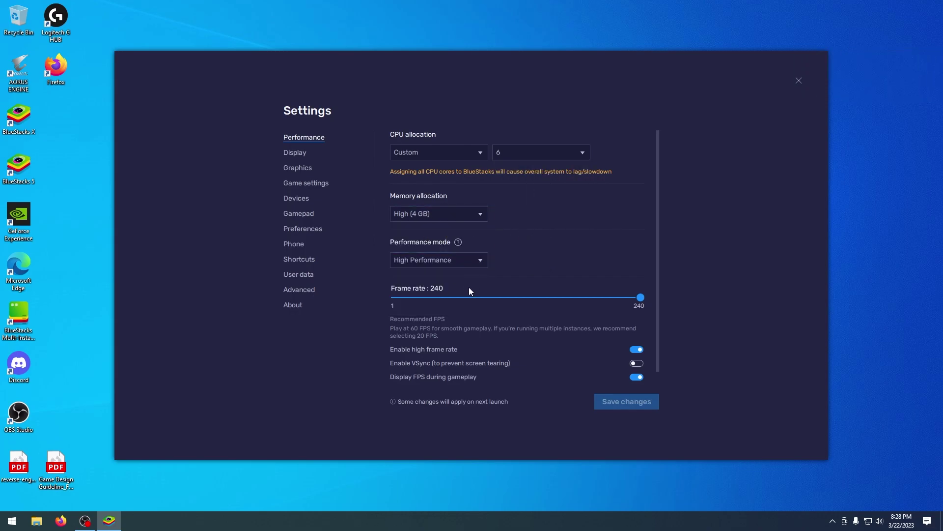
Step: Set the frame rate to 240 with high frame rate and FPS display during gameplay enabled
{"action": "left_click", "coordinate": [638, 350]}
{"action": "left_click", "coordinate": [636, 377]}
{"action": "left_click", "coordinate": [637, 349]}
{"action": "left_click_drag", "start_coordinate": [456, 298], "coordinate": [670, 311]}
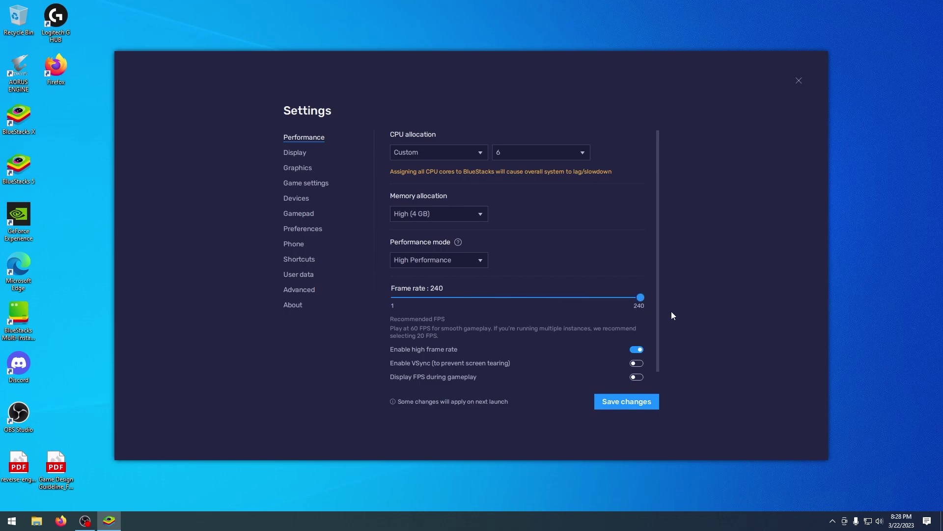
{"action": "left_click", "coordinate": [637, 376]}
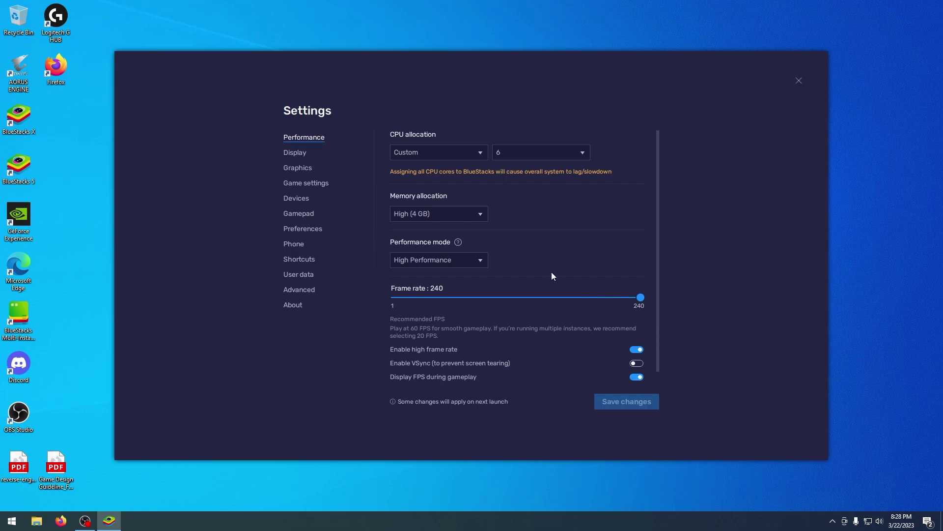
Step: Review the display, graphics and fullscreen game settings, and check the speaker, microphone and camera choices
{"action": "left_click", "coordinate": [290, 154]}
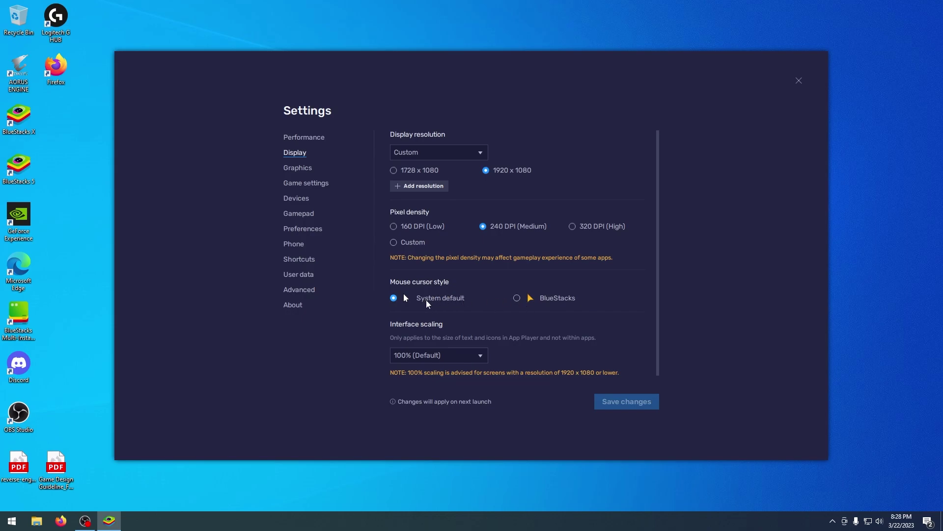
{"action": "left_click", "coordinate": [304, 169]}
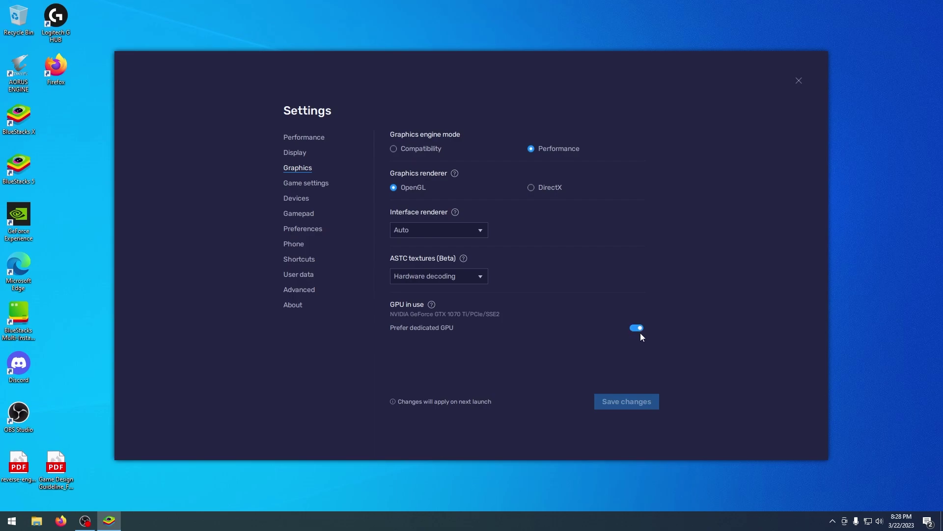
{"action": "left_click", "coordinate": [320, 190]}
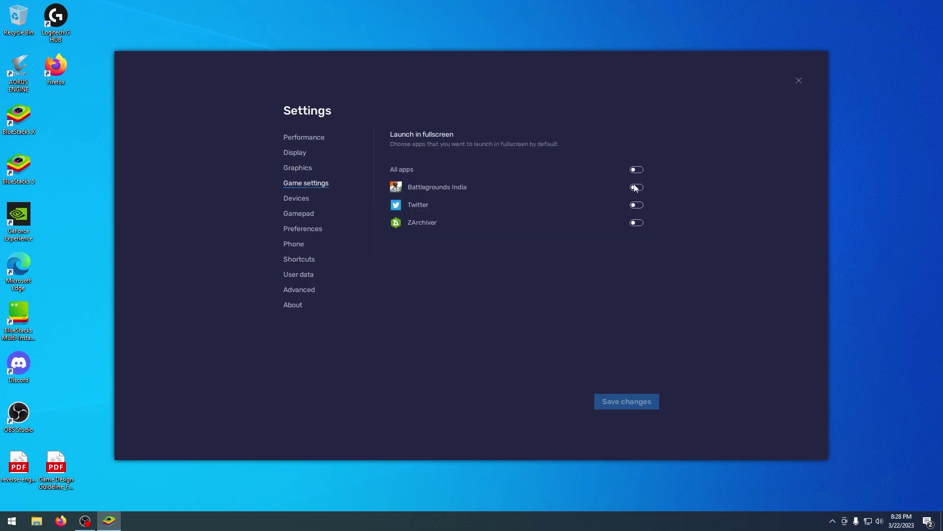
{"action": "left_click", "coordinate": [298, 198]}
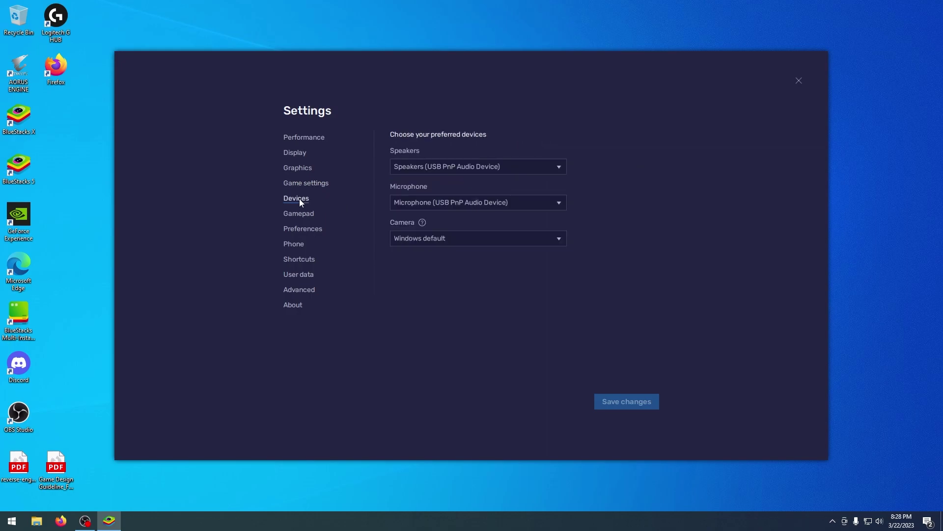
{"action": "left_click", "coordinate": [423, 169]}
{"action": "left_click", "coordinate": [461, 196]}
{"action": "left_click", "coordinate": [460, 202]}
{"action": "left_click", "coordinate": [459, 235]}
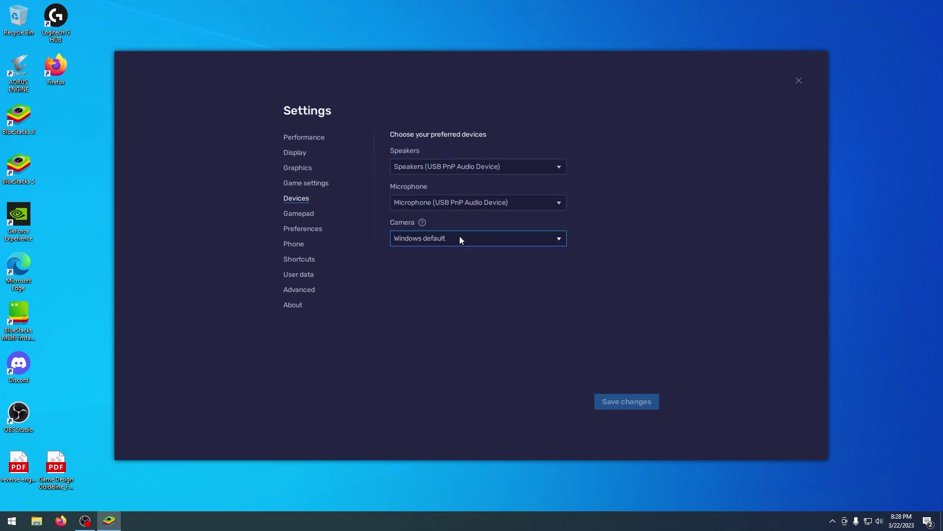
Step: Review the gamepad settings and the platform, ESC key, notification and media folder preferences
{"action": "left_click", "coordinate": [294, 212]}
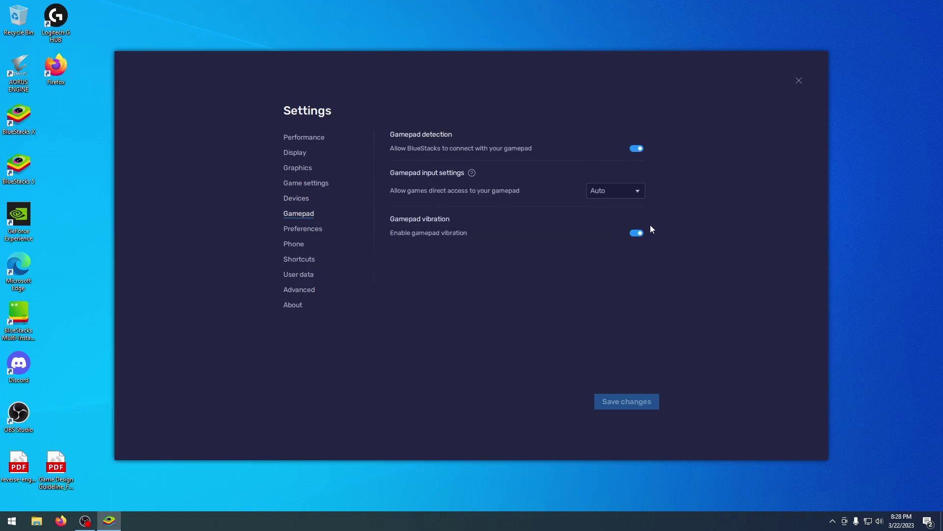
{"action": "left_click", "coordinate": [304, 229]}
{"action": "scroll", "coordinate": [644, 240], "scroll_direction": "down", "scroll_amount": 3}
{"action": "scroll", "coordinate": [629, 311], "scroll_direction": "up", "scroll_amount": 3}
{"action": "scroll", "coordinate": [633, 255], "scroll_direction": "down", "scroll_amount": 3}
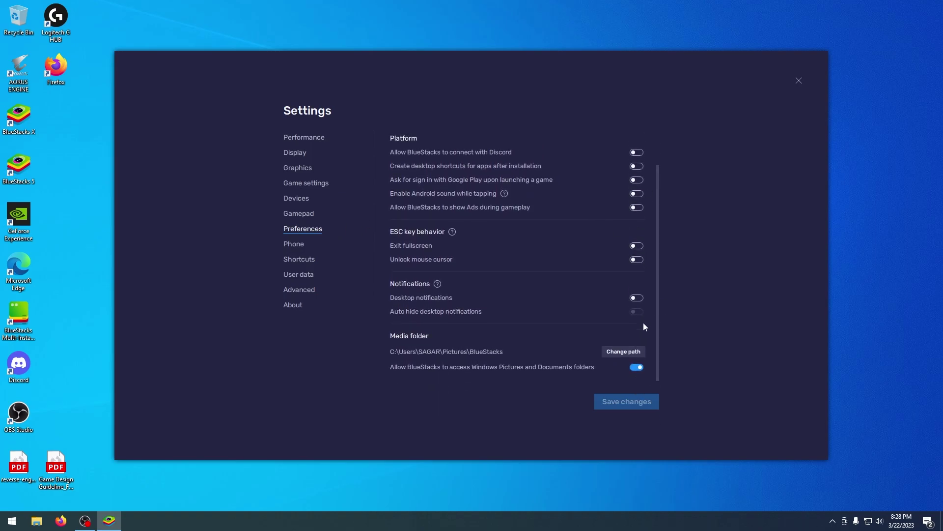
{"action": "scroll", "coordinate": [642, 340], "scroll_direction": "up", "scroll_amount": 3}
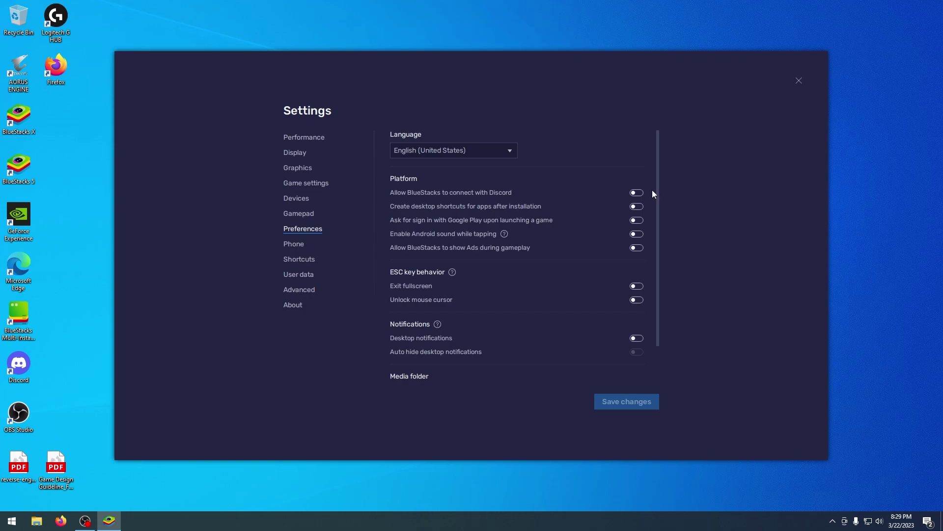
Step: Set the predefined phone profile to Samsung Galaxy S20 Ultra and save the change
{"action": "left_click", "coordinate": [293, 243]}
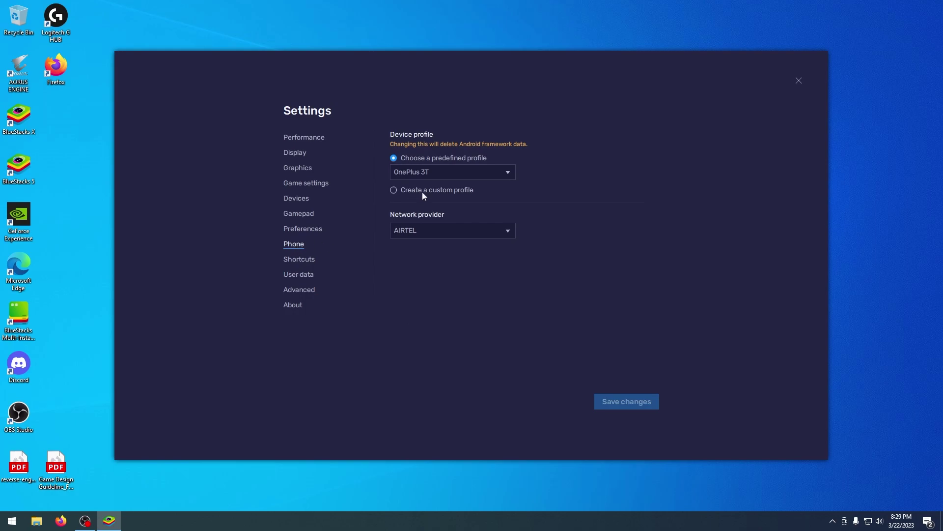
{"action": "left_click", "coordinate": [432, 171]}
{"action": "scroll", "coordinate": [447, 226], "scroll_direction": "down", "scroll_amount": 3}
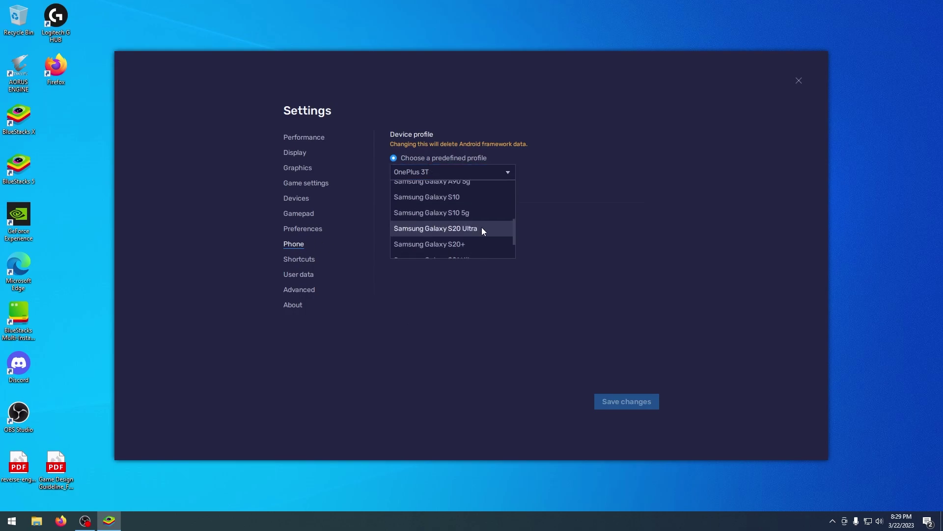
{"action": "left_click", "coordinate": [481, 230]}
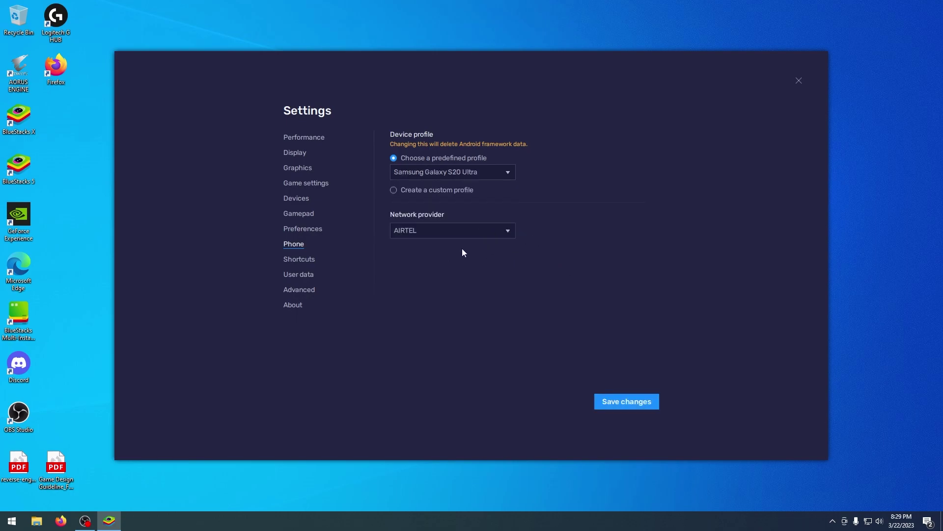
{"action": "left_click", "coordinate": [632, 401]}
Step: Clear the keyboard shortcuts assigned to Open settings and Boss key
{"action": "left_click", "coordinate": [306, 260]}
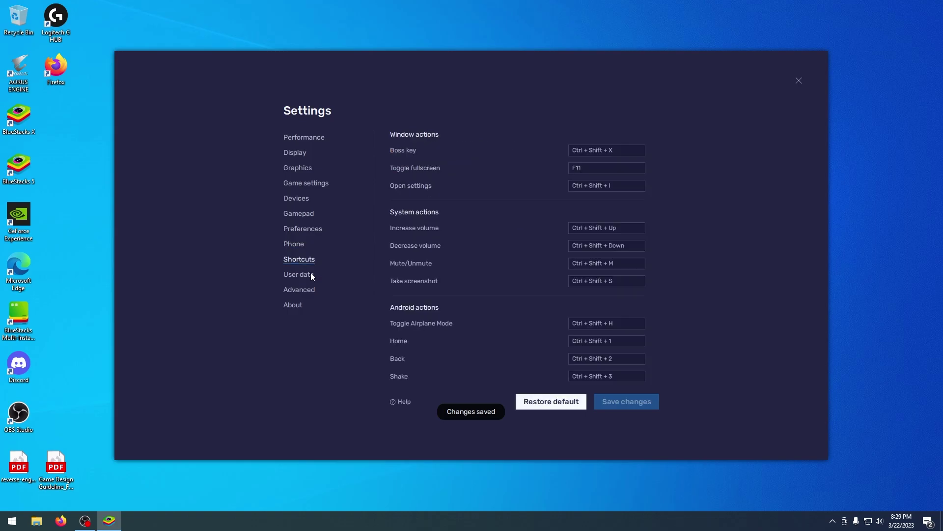
{"action": "left_click", "coordinate": [312, 270]}
{"action": "left_click", "coordinate": [301, 260]}
{"action": "left_click", "coordinate": [598, 186]}
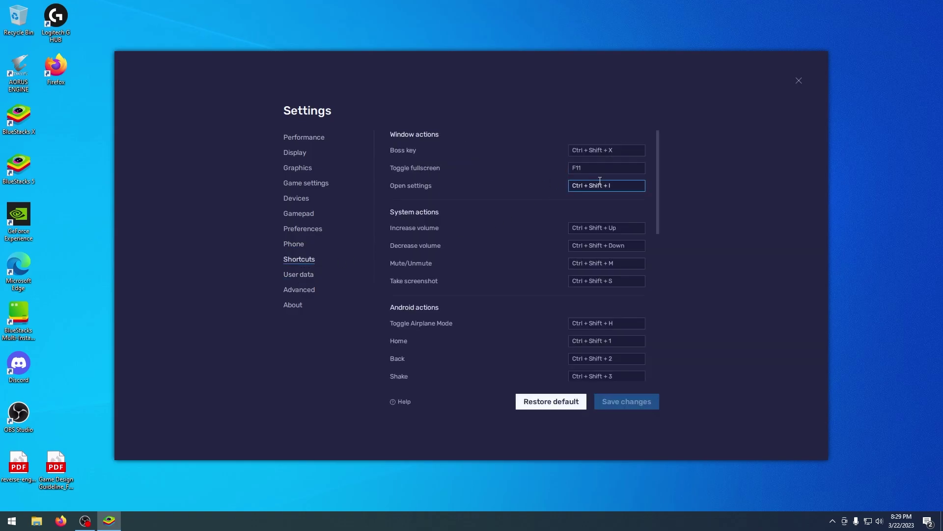
{"action": "key", "text": "BackSpace"}
{"action": "left_click", "coordinate": [614, 150]}
{"action": "key", "text": "BackSpace"}
Step: Clear the system action shortcuts for increasing volume, decreasing volume, muting and taking screenshots
{"action": "left_click", "coordinate": [623, 227]}
{"action": "key", "text": "BackSpace"}
{"action": "left_click", "coordinate": [614, 245]}
{"action": "key", "text": "BackSpace"}
{"action": "left_click", "coordinate": [615, 263]}
{"action": "key", "text": "BackSpace"}
{"action": "left_click", "coordinate": [614, 280]}
{"action": "key", "text": "BackSpace"}
Step: Clear the Android action shortcuts for Home, Back and Shake
{"action": "left_click", "coordinate": [615, 323]}
{"action": "left_click", "coordinate": [615, 340]}
{"action": "key", "text": "BackSpace"}
{"action": "left_click", "coordinate": [614, 358]}
{"action": "key", "text": "BackSpace"}
{"action": "left_click", "coordinate": [615, 376]}
{"action": "key", "text": "BackSpace"}
Step: Clear the shortcuts for the multi-instance manager, macro manager, media folder, mouse cursor lock, on-screen controls and Eco mode
{"action": "scroll", "coordinate": [623, 349], "scroll_direction": "down", "scroll_amount": 7}
{"action": "left_click", "coordinate": [614, 246]}
{"action": "key", "text": "BackSpace"}
{"action": "left_click", "coordinate": [615, 228]}
{"action": "key", "text": "BackSpace"}
{"action": "left_click", "coordinate": [614, 210]}
{"action": "key", "text": "BackSpace"}
{"action": "left_click", "coordinate": [609, 169]}
{"action": "key", "text": "BackSpace"}
{"action": "left_click", "coordinate": [621, 151]}
{"action": "key", "text": "BackSpace"}
{"action": "left_click", "coordinate": [622, 133]}
{"action": "key", "text": "BackSpace"}
Step: Clear the shortcuts for sync operations, Install APK, sync and macro pausing, Trim memory, Set location and Screen translation
{"action": "left_click", "coordinate": [611, 264]}
{"action": "key", "text": "BackSpace"}
{"action": "left_click", "coordinate": [610, 281]}
{"action": "key", "text": "BackSpace"}
{"action": "left_click", "coordinate": [612, 299]}
{"action": "key", "text": "BackSpace"}
{"action": "left_click", "coordinate": [615, 317]}
{"action": "key", "text": "BackSpace"}
{"action": "left_click", "coordinate": [623, 336]}
{"action": "key", "text": "BackSpace"}
{"action": "left_click", "coordinate": [629, 353]}
{"action": "key", "text": "BackSpace"}
{"action": "left_click", "coordinate": [624, 369]}
{"action": "key", "text": "BackSpace"}
Step: Clear the remaining shortcuts in the middle of the list and save the shortcut changes
{"action": "scroll", "coordinate": [626, 352], "scroll_direction": "up", "scroll_amount": 10}
{"action": "left_click", "coordinate": [627, 322]}
{"action": "key", "text": "BackSpace"}
{"action": "left_click", "coordinate": [626, 341]}
{"action": "key", "text": "BackSpace"}
{"action": "scroll", "coordinate": [631, 348], "scroll_direction": "down", "scroll_amount": 1}
{"action": "scroll", "coordinate": [631, 349], "scroll_direction": "down", "scroll_amount": 1}
{"action": "left_click", "coordinate": [629, 321]}
{"action": "key", "text": "BackSpace"}
{"action": "left_click", "coordinate": [629, 338]}
{"action": "key", "text": "BackSpace"}
{"action": "scroll", "coordinate": [621, 332], "scroll_direction": "down", "scroll_amount": 7}
{"action": "scroll", "coordinate": [480, 303], "scroll_direction": "up", "scroll_amount": 1}
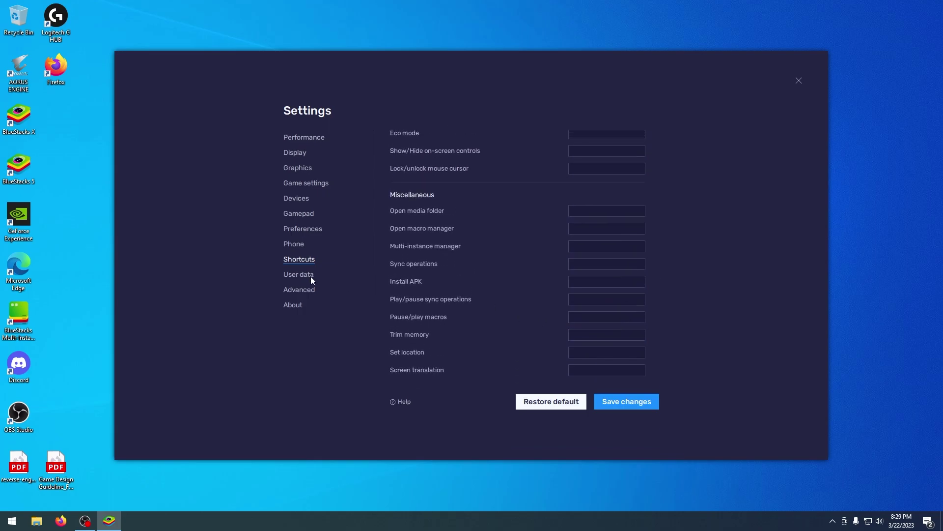
{"action": "left_click", "coordinate": [631, 398]}
Step: Review the user data, advanced and About pages, recheck the performance settings, and close the settings
{"action": "left_click", "coordinate": [302, 278]}
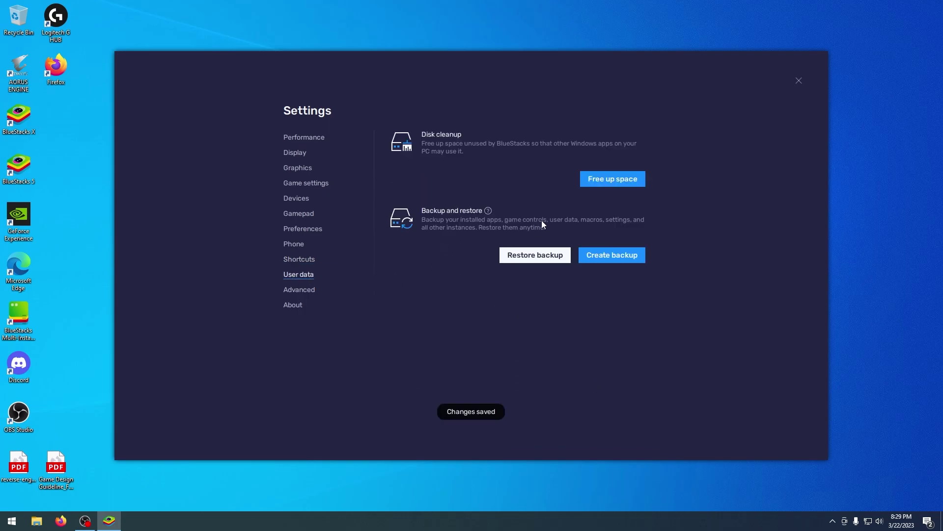
{"action": "left_click", "coordinate": [295, 293]}
{"action": "left_click", "coordinate": [295, 305]}
{"action": "left_click", "coordinate": [625, 145]}
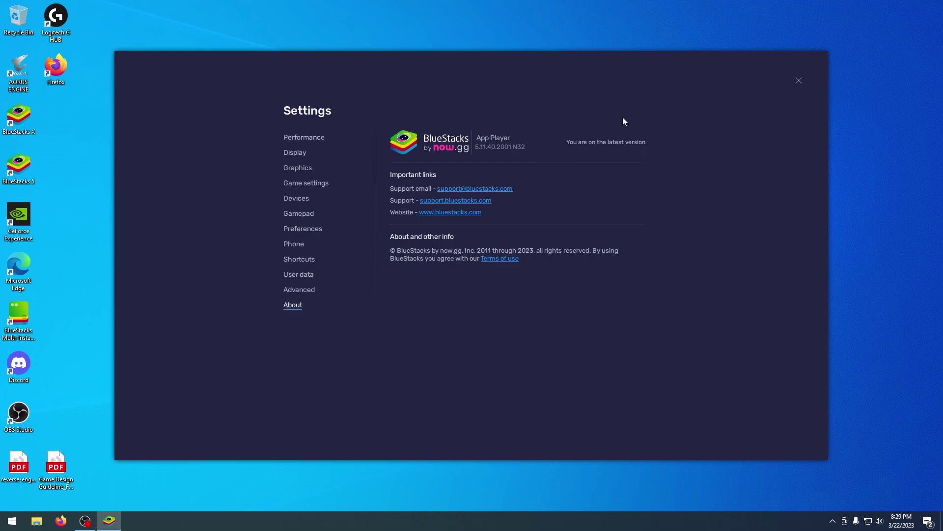
{"action": "left_click", "coordinate": [287, 199]}
{"action": "left_click", "coordinate": [308, 170]}
{"action": "left_click", "coordinate": [305, 183]}
{"action": "left_click", "coordinate": [294, 154]}
{"action": "left_click", "coordinate": [304, 138]}
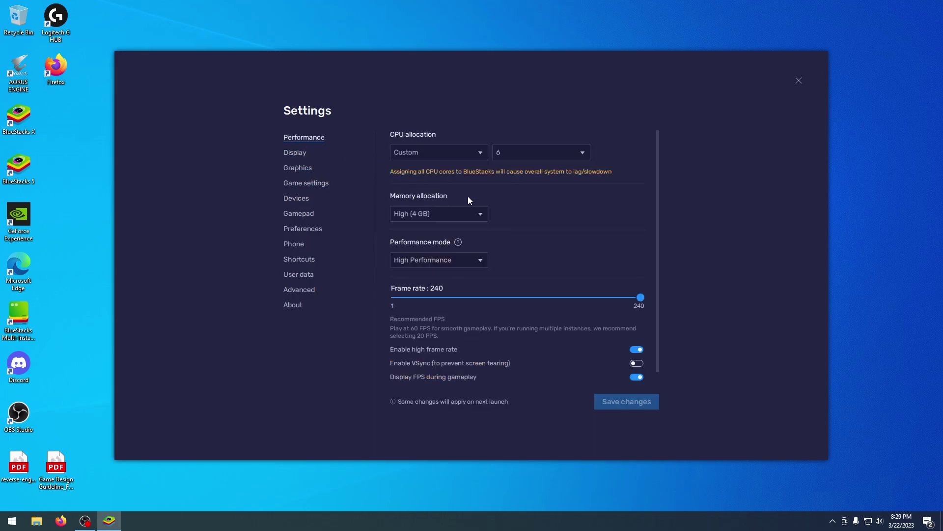
{"action": "left_click", "coordinate": [799, 82]}
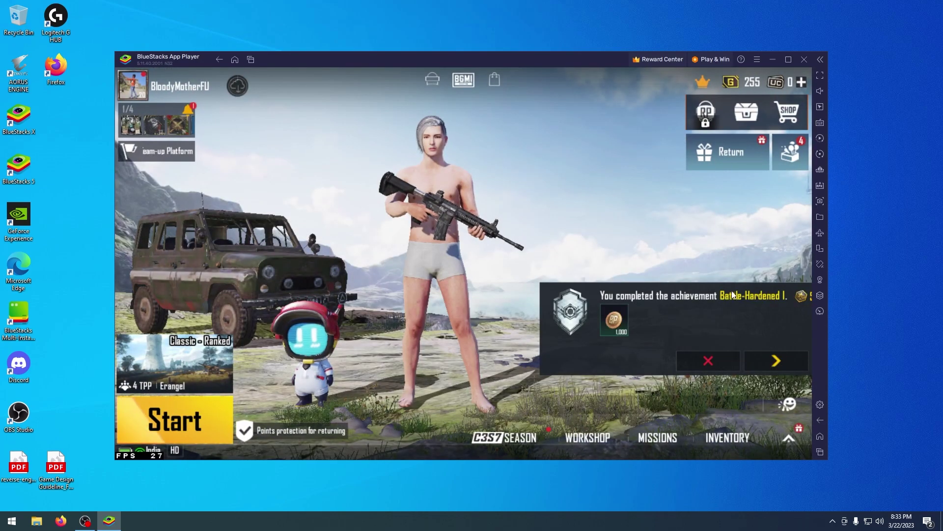
Step: Dismiss the achievement notice and reset Layout 1 of the Classic Mode TPP button layout in the game settings
{"action": "left_click", "coordinate": [707, 360]}
{"action": "left_click", "coordinate": [787, 437]}
{"action": "left_click", "coordinate": [747, 126]}
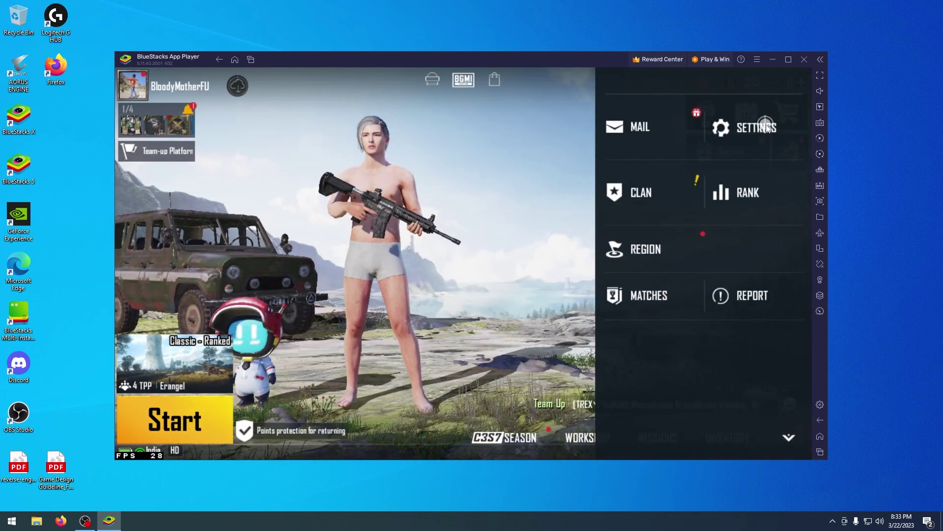
{"action": "left_click", "coordinate": [770, 241]}
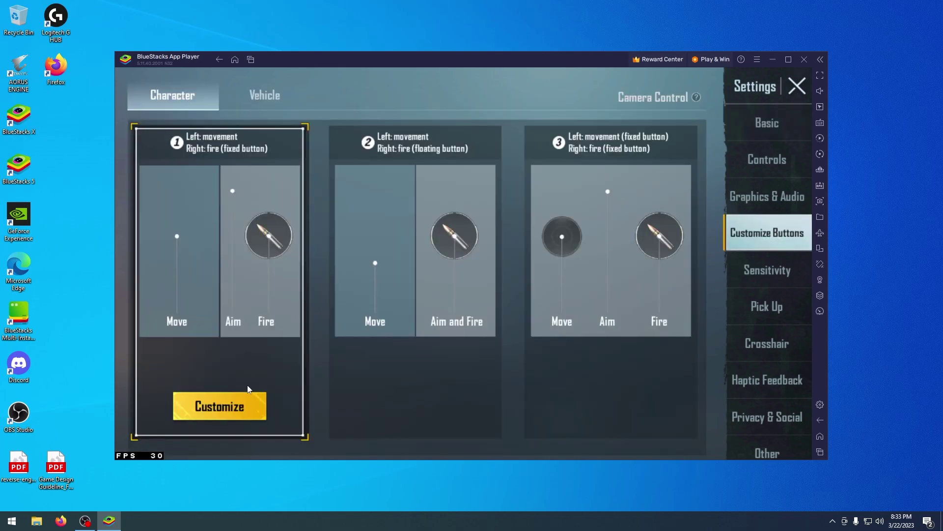
{"action": "left_click", "coordinate": [224, 409]}
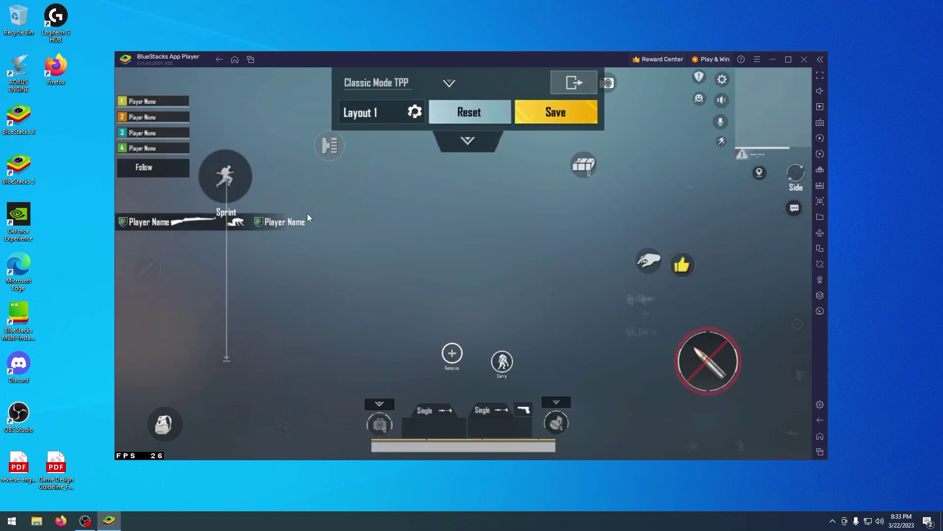
{"action": "left_click", "coordinate": [461, 122]}
{"action": "left_click", "coordinate": [528, 354]}
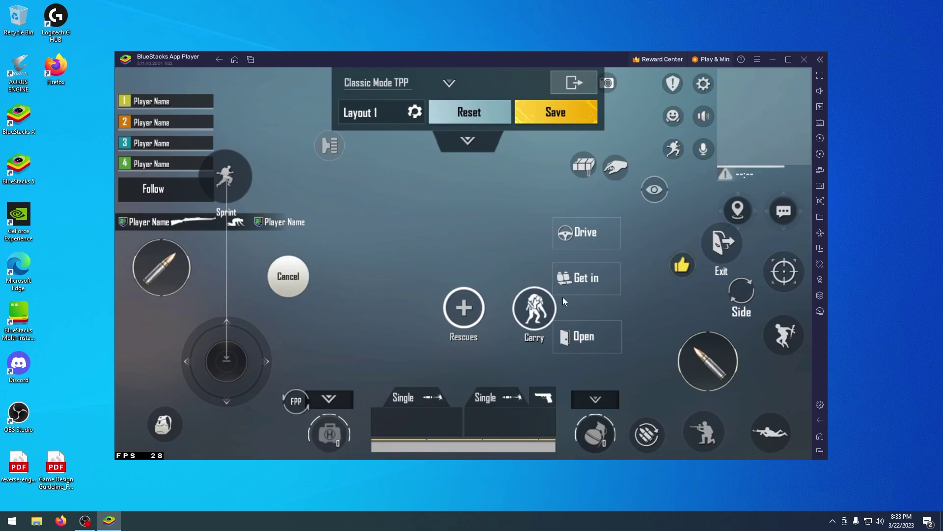
Step: Hide and disable the large fire button beside the Side control, and collapse the button adjustment options
{"action": "left_click", "coordinate": [706, 349]}
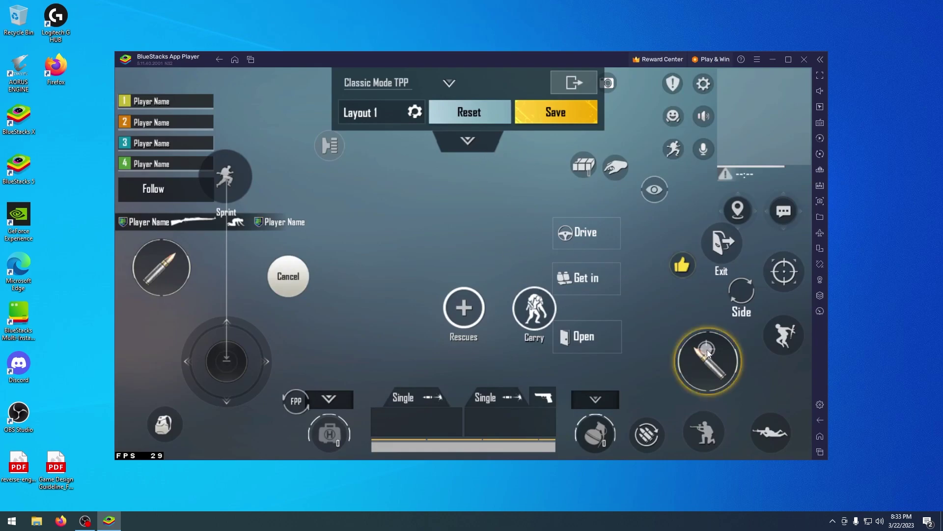
{"action": "left_click", "coordinate": [467, 141]}
{"action": "left_click", "coordinate": [350, 235]}
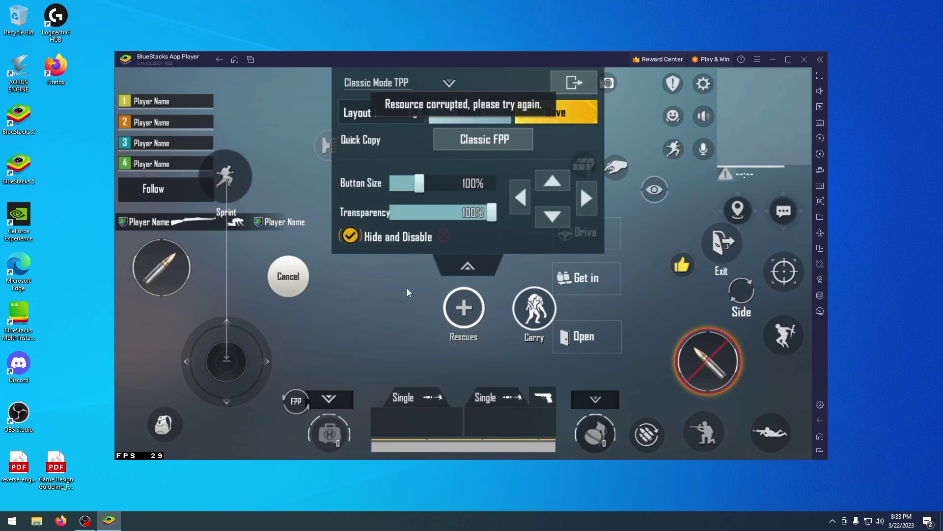
{"action": "left_click", "coordinate": [480, 266]}
Step: Shrink the Rescues and Carry buttons to 50% and place them side by side above the first weapon slot
{"action": "left_click", "coordinate": [455, 300]}
{"action": "left_click", "coordinate": [466, 141]}
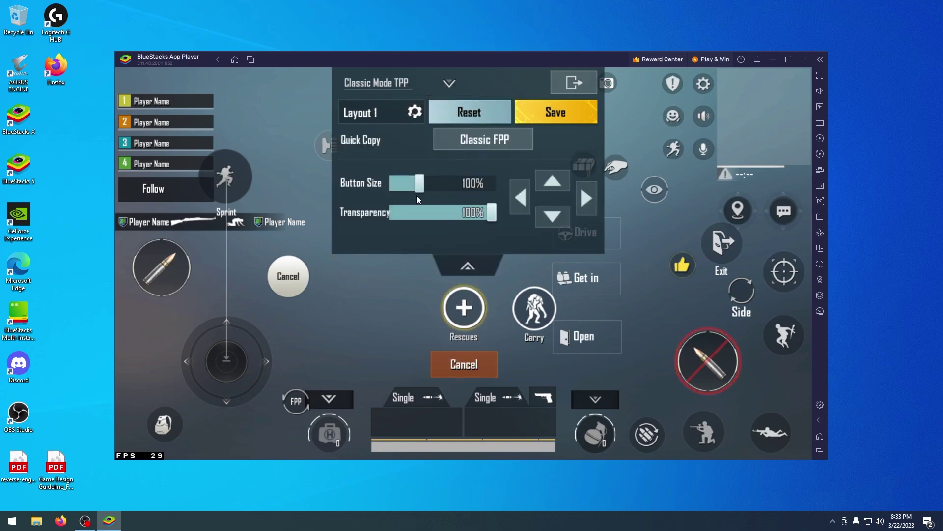
{"action": "left_click_drag", "start_coordinate": [417, 184], "coordinate": [395, 184]}
{"action": "left_click", "coordinate": [534, 308]}
{"action": "left_click_drag", "start_coordinate": [442, 320], "coordinate": [370, 319]}
{"action": "left_click_drag", "start_coordinate": [532, 309], "coordinate": [427, 347]}
{"action": "left_click_drag", "start_coordinate": [370, 318], "coordinate": [388, 348]}
Step: Shrink the Cancel button to 50% and stack it on Rescues, and set the other fire button's size to 50%
{"action": "left_click", "coordinate": [295, 273]}
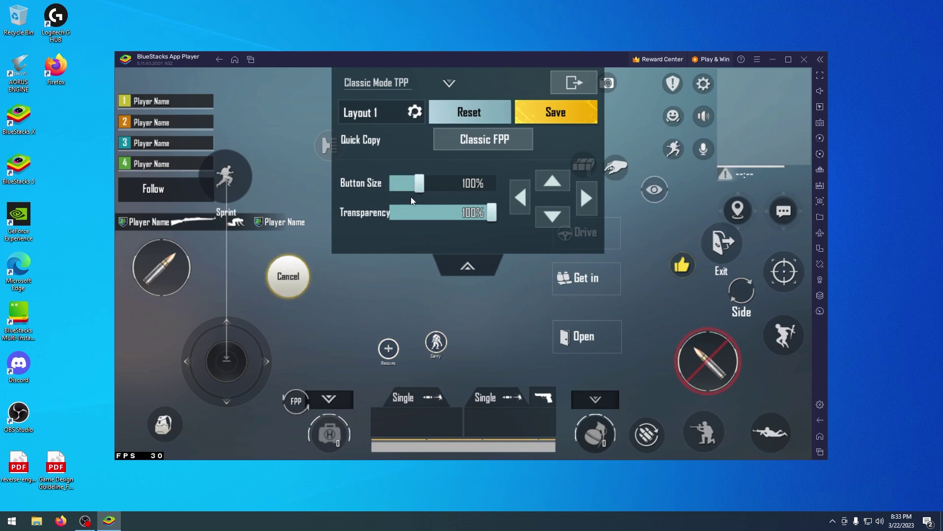
{"action": "left_click_drag", "start_coordinate": [418, 184], "coordinate": [395, 184]}
{"action": "left_click_drag", "start_coordinate": [288, 276], "coordinate": [388, 348]}
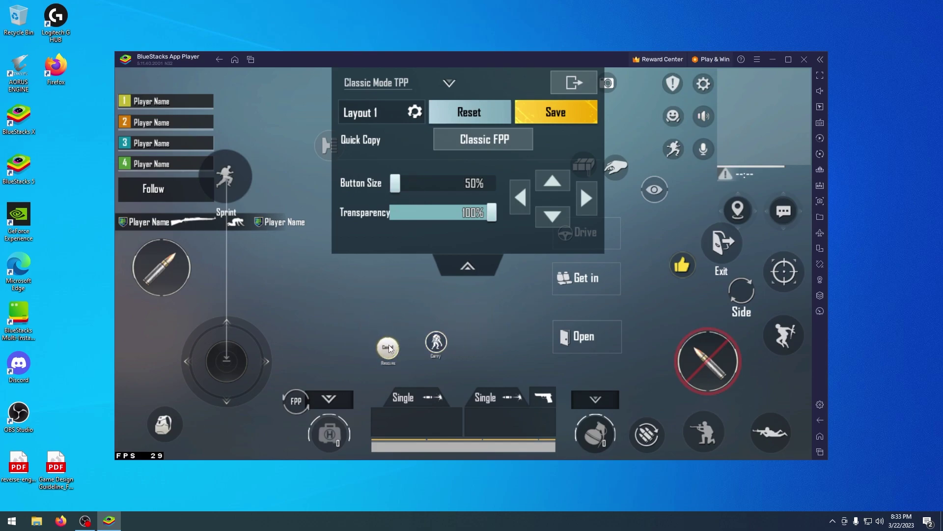
{"action": "left_click", "coordinate": [168, 270]}
{"action": "left_click_drag", "start_coordinate": [419, 184], "coordinate": [395, 184]}
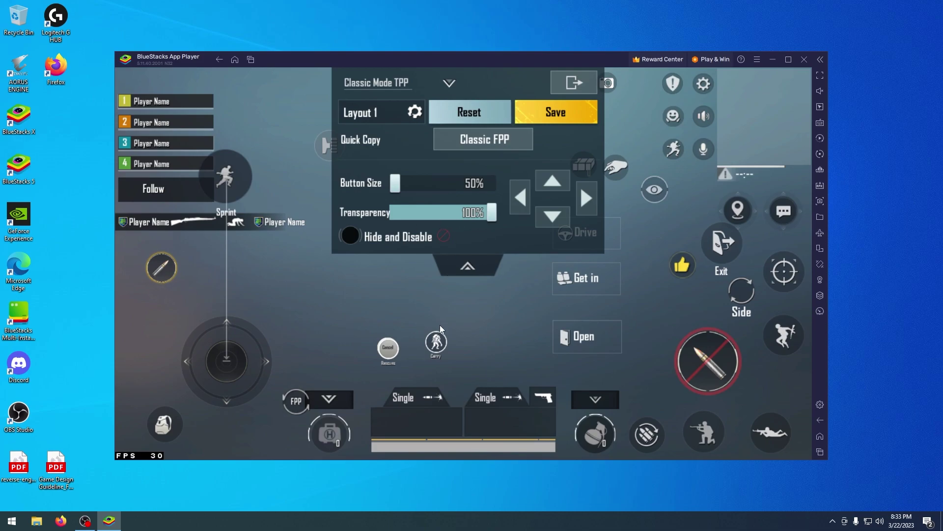
Step: Lower the Carry button slightly, and decline the team invitation while ignoring that player's invites for 5 minutes
{"action": "left_click", "coordinate": [436, 350]}
{"action": "left_click_drag", "start_coordinate": [435, 354], "coordinate": [432, 360]}
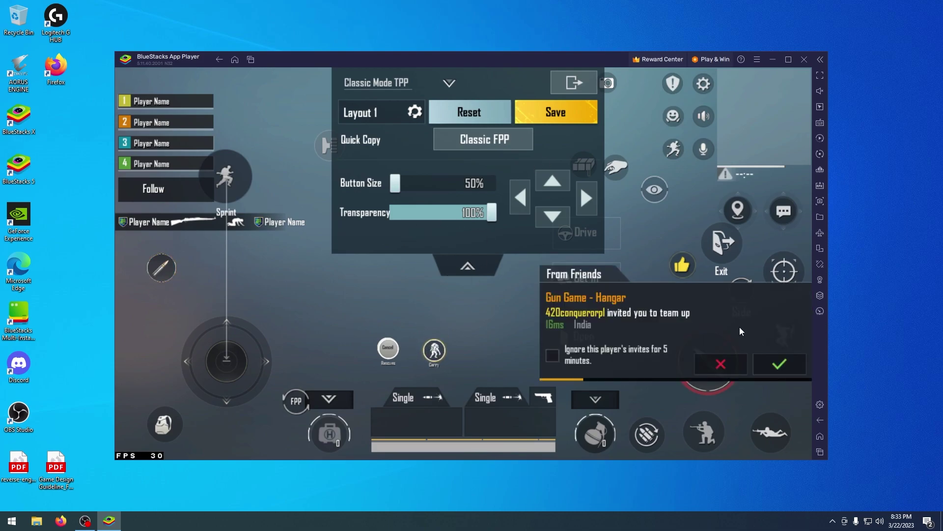
{"action": "left_click", "coordinate": [556, 354]}
{"action": "left_click", "coordinate": [719, 365]}
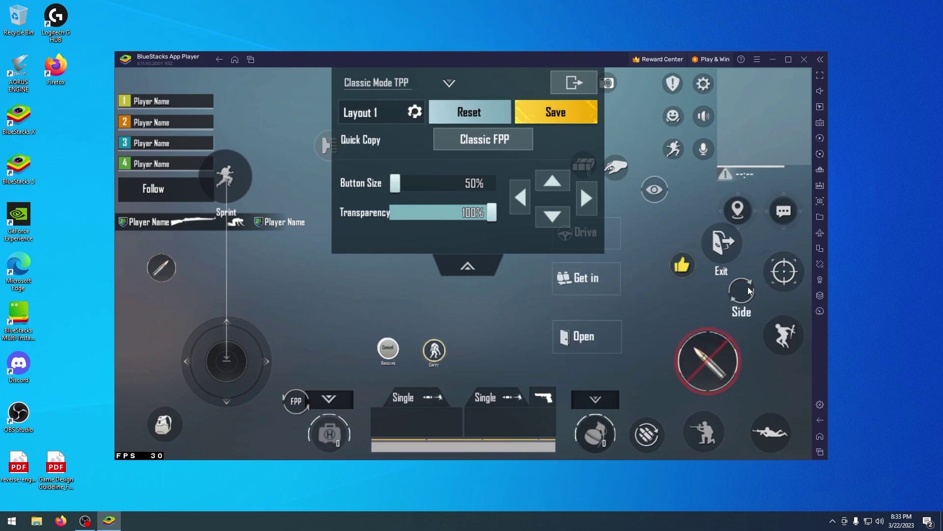
Step: Shrink the Exit button to 50% and stack it on Rescues, and move the Open button over Drive
{"action": "left_click", "coordinate": [719, 246]}
{"action": "left_click_drag", "start_coordinate": [719, 245], "coordinate": [388, 348]}
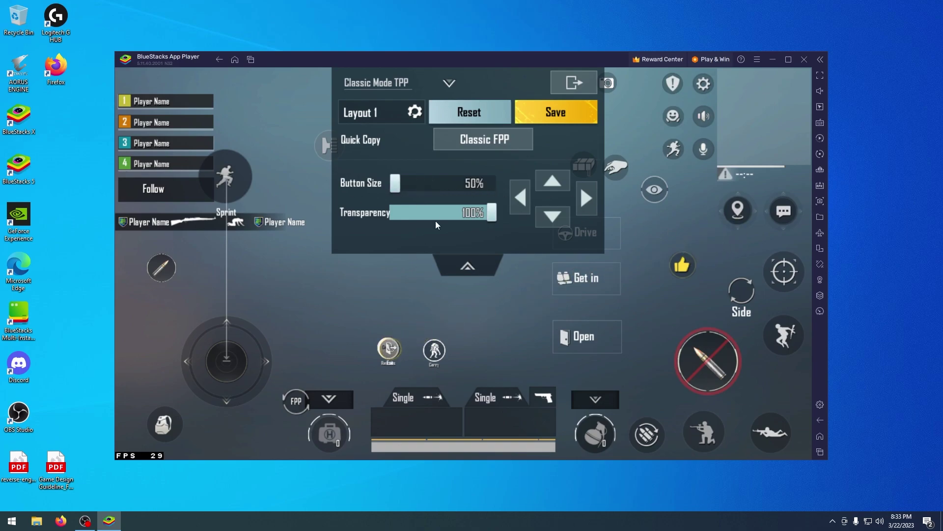
{"action": "left_click", "coordinate": [599, 238]}
{"action": "left_click", "coordinate": [585, 337]}
{"action": "left_click_drag", "start_coordinate": [584, 337], "coordinate": [603, 242]}
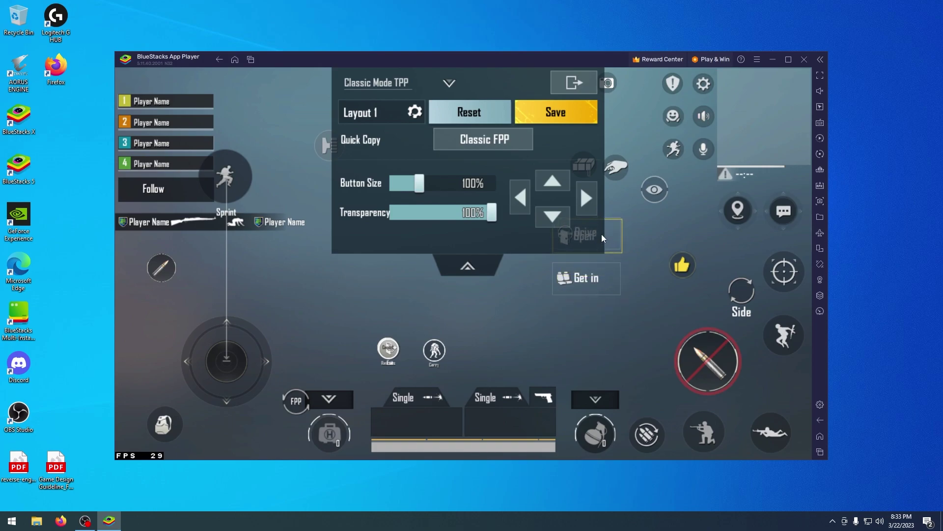
Step: Lower the hand-shaped pickup button below its original spot and save Layout 1
{"action": "left_click", "coordinate": [616, 170]}
{"action": "left_click_drag", "start_coordinate": [616, 170], "coordinate": [616, 196]}
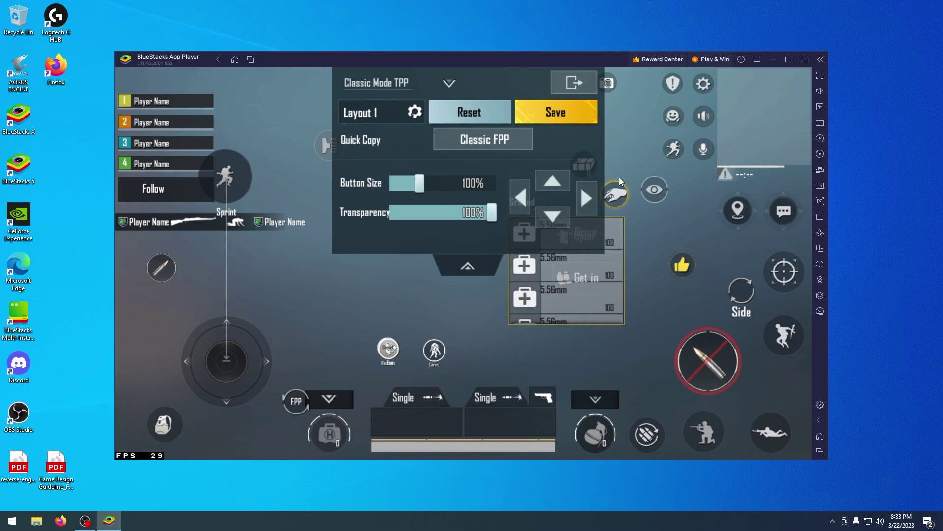
{"action": "left_click", "coordinate": [554, 111]}
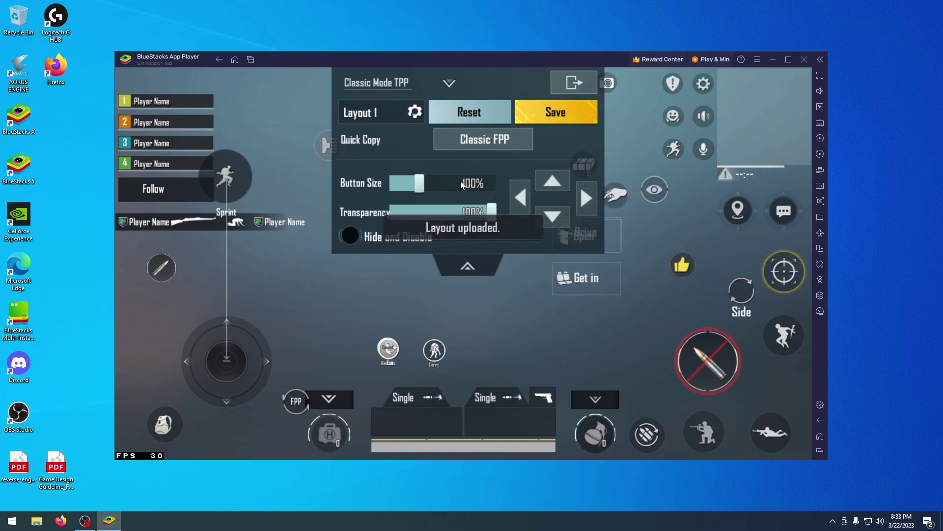
Step: Shrink the scope, jump, prone, crouch, reload and movement joystick controls to 50% size
{"action": "left_click", "coordinate": [564, 114]}
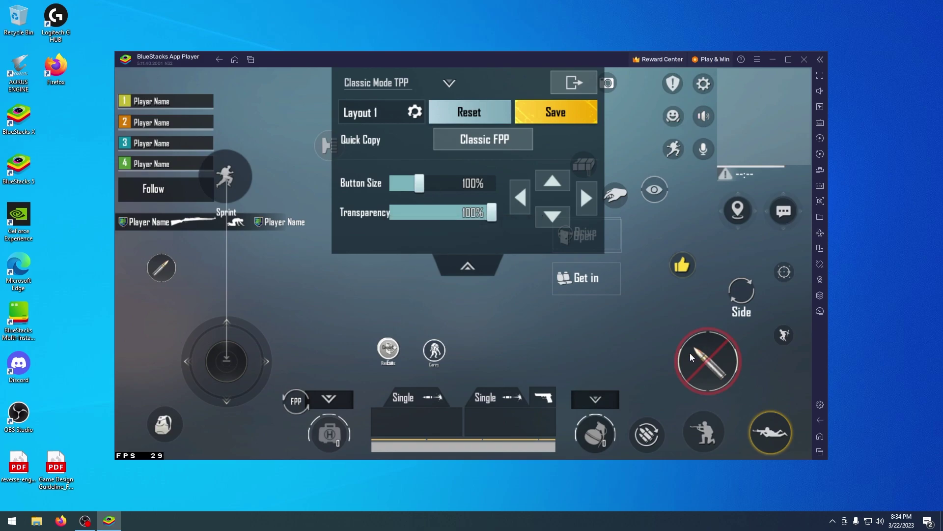
{"action": "left_click", "coordinate": [688, 415]}
{"action": "left_click_drag", "start_coordinate": [420, 185], "coordinate": [391, 184]}
{"action": "left_click", "coordinate": [646, 434]}
{"action": "left_click", "coordinate": [212, 350]}
{"action": "left_click", "coordinate": [160, 421]}
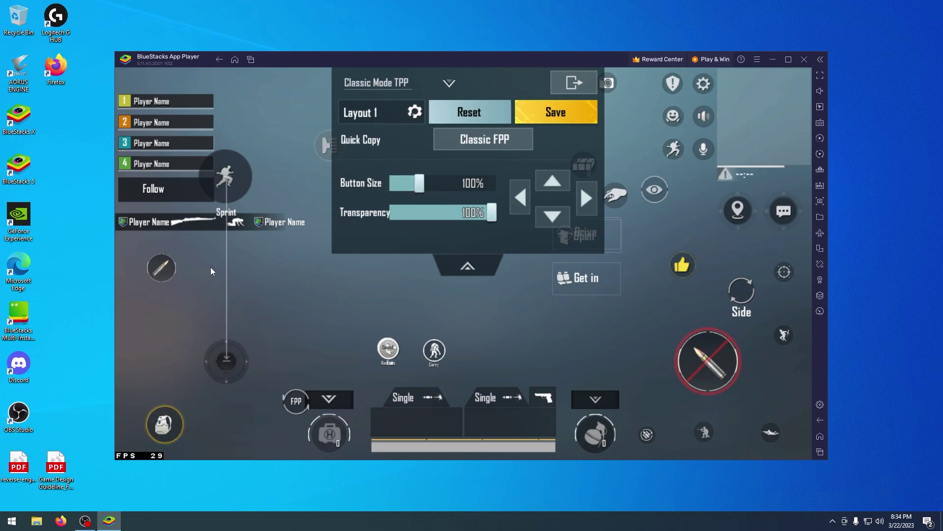
Step: Recheck the small fire button and the pickup button, collapse the adjustment options and save Layout 1
{"action": "left_click", "coordinate": [162, 268]}
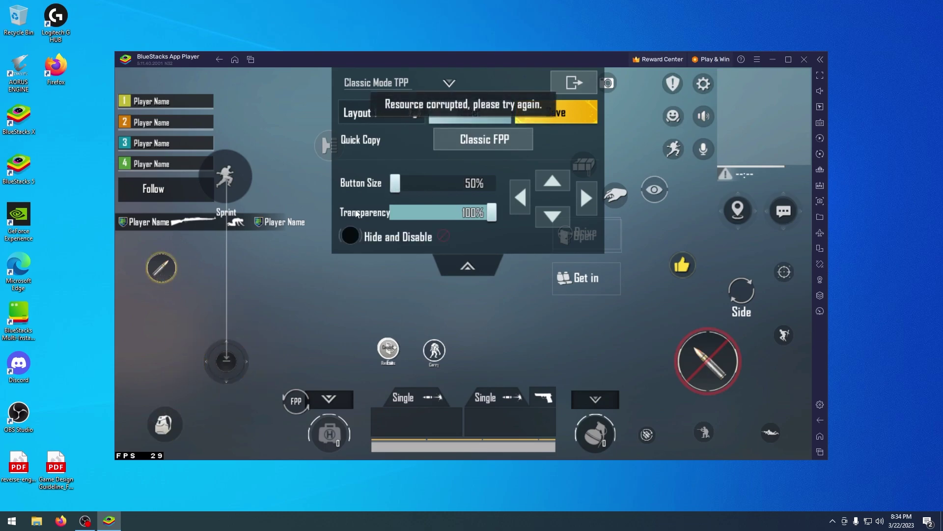
{"action": "left_click", "coordinate": [475, 267]}
{"action": "left_click", "coordinate": [623, 192]}
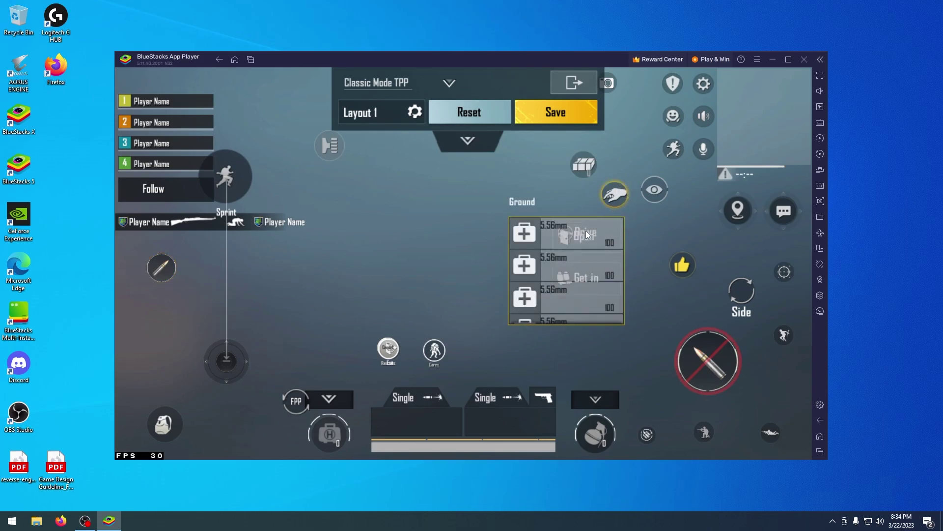
{"action": "left_click", "coordinate": [546, 120]}
Step: Open the emulator's controls editor for the game and switch the control scheme to 2K
{"action": "left_click", "coordinate": [820, 122]}
{"action": "left_click", "coordinate": [752, 232]}
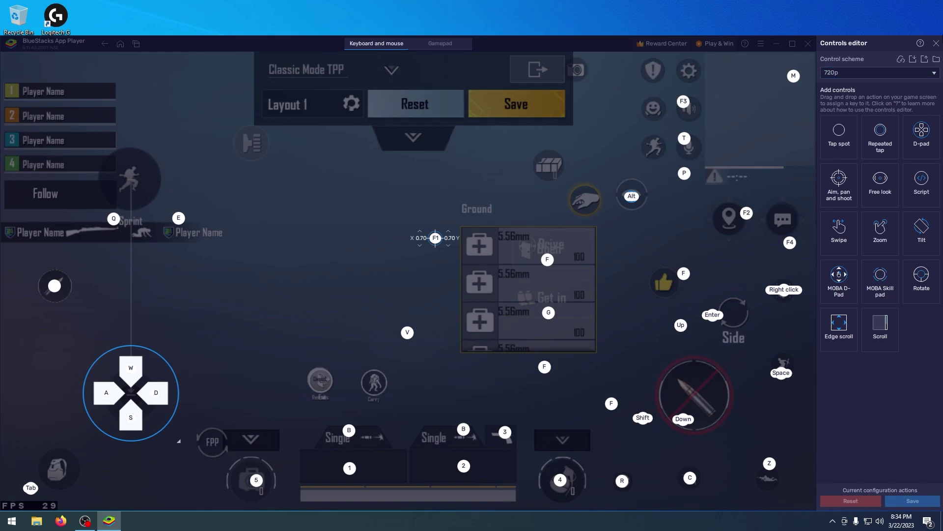
{"action": "left_click", "coordinate": [936, 43]}
{"action": "left_click", "coordinate": [820, 123]}
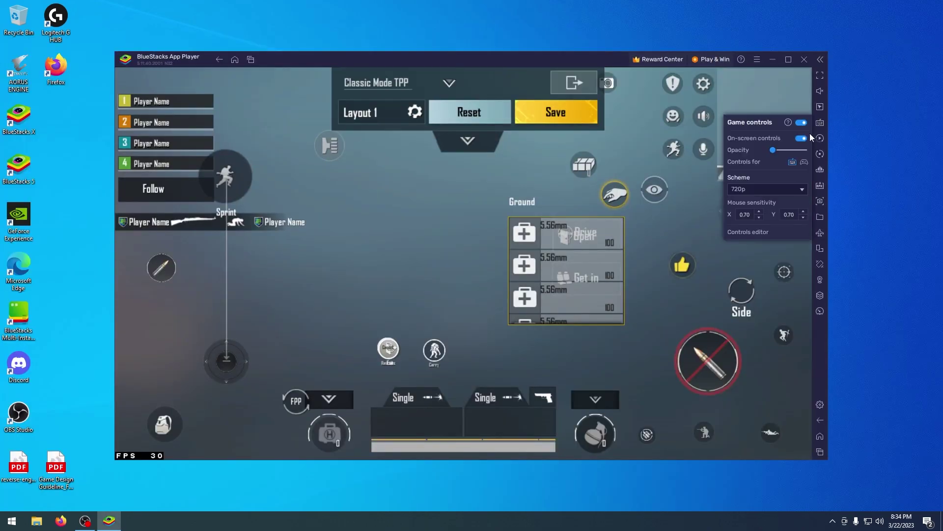
{"action": "left_click", "coordinate": [757, 234]}
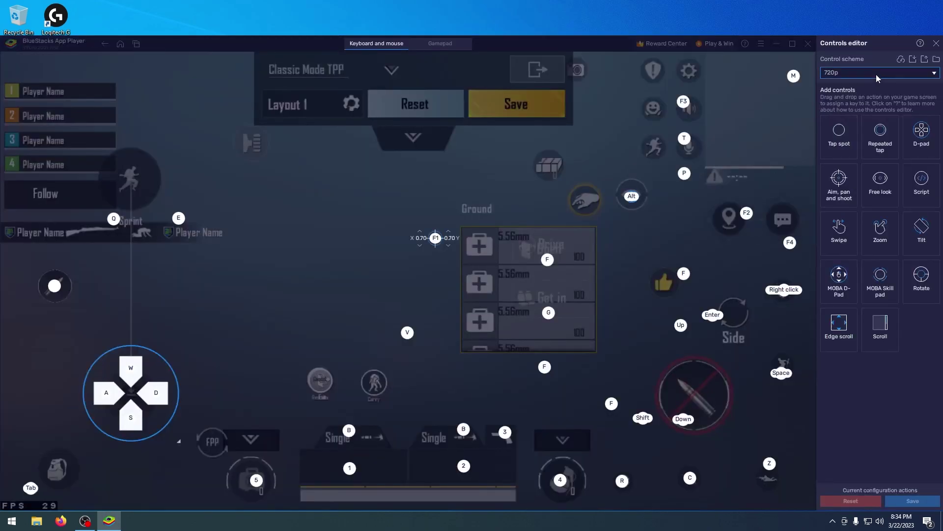
{"action": "left_click", "coordinate": [876, 74]}
{"action": "left_click", "coordinate": [844, 98]}
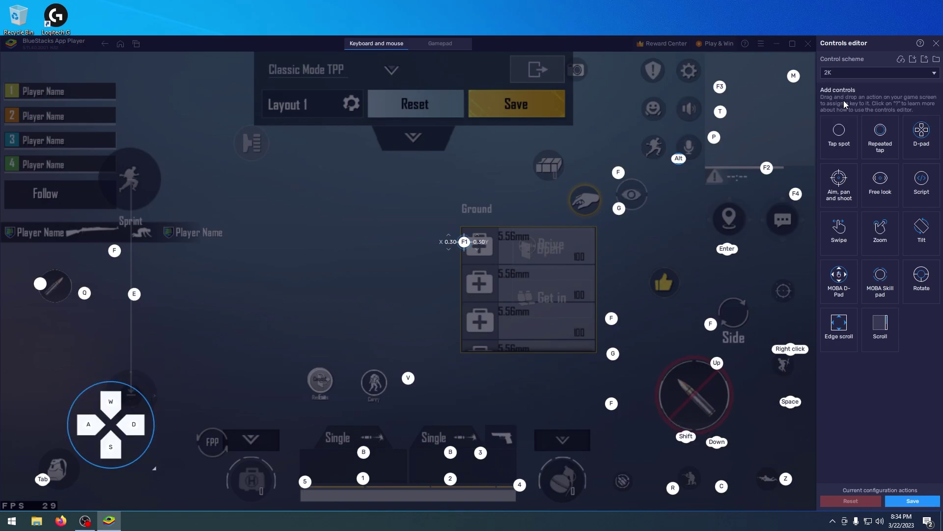
Step: Change the aim control's key to Ctrl and align the WASD D-pad, fire, R, C and Z controls with their in-game buttons
{"action": "left_click", "coordinate": [468, 246]}
{"action": "key", "text": "ctrl"}
{"action": "left_click_drag", "start_coordinate": [112, 424], "coordinate": [167, 403]}
{"action": "left_click_drag", "start_coordinate": [43, 288], "coordinate": [56, 286]}
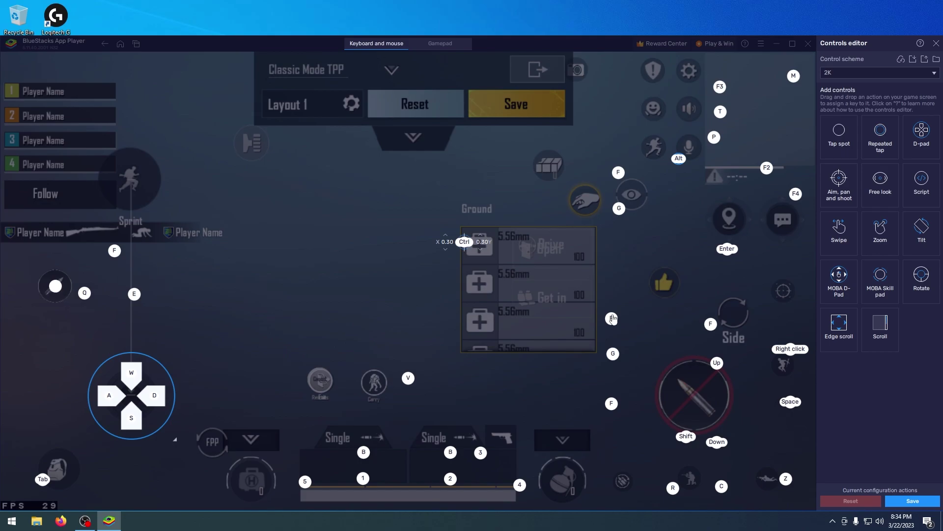
{"action": "left_click_drag", "start_coordinate": [786, 478], "coordinate": [627, 484]}
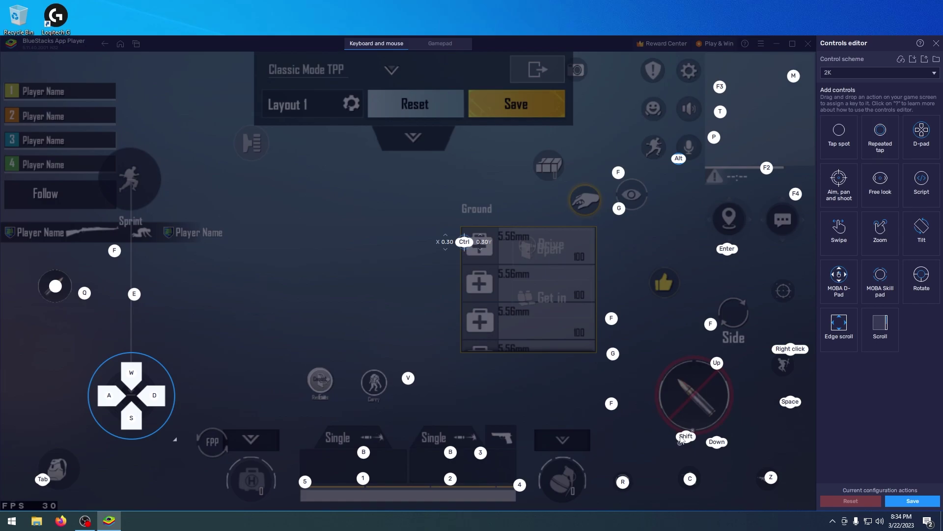
Step: Remove the Shift, Up and Down controls, and place F on Open and Rescues, G on Get in and V on FPP
{"action": "left_click_drag", "start_coordinate": [693, 431], "coordinate": [546, 247]}
{"action": "left_click_drag", "start_coordinate": [618, 356], "coordinate": [556, 294]}
{"action": "left_click_drag", "start_coordinate": [613, 407], "coordinate": [319, 384]}
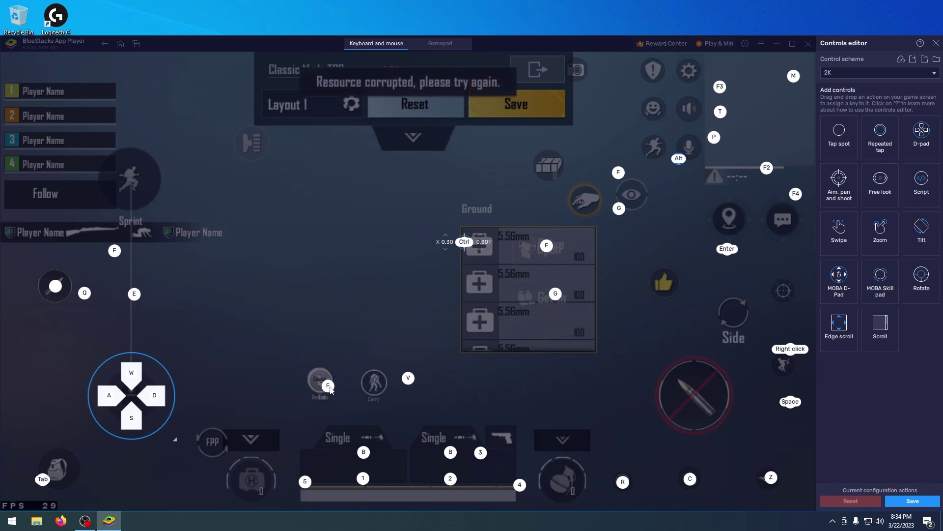
{"action": "left_click_drag", "start_coordinate": [412, 385], "coordinate": [215, 448]}
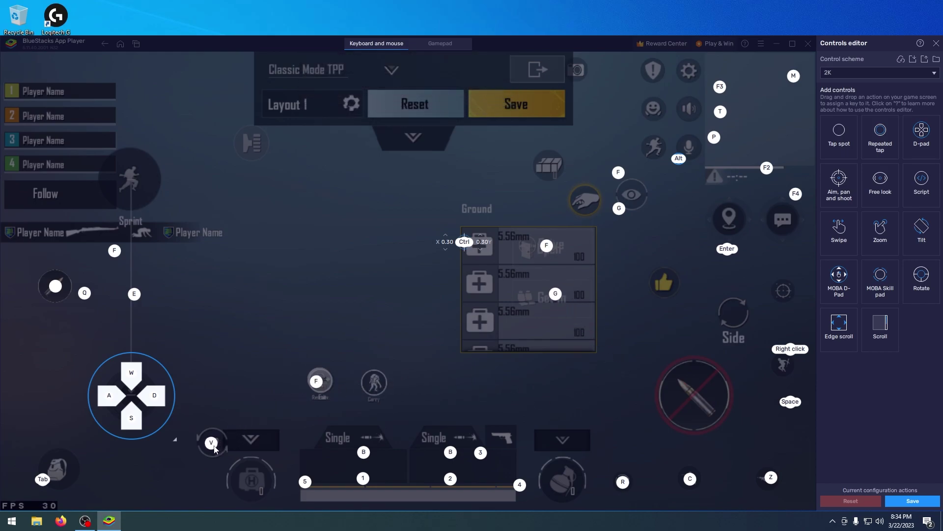
Step: Align Tab with the backpack, 4 with the throwables, and 1, 2, 3 and both B controls with the weapon slots
{"action": "left_click_drag", "start_coordinate": [40, 479], "coordinate": [62, 471]}
{"action": "left_click_drag", "start_coordinate": [520, 485], "coordinate": [560, 479]}
{"action": "left_click_drag", "start_coordinate": [480, 453], "coordinate": [507, 434]}
{"action": "left_click_drag", "start_coordinate": [451, 451], "coordinate": [449, 437]}
{"action": "mouse_move", "coordinate": [364, 452]}
{"action": "left_mouse_down"}
{"action": "mouse_move", "coordinate": [350, 433]}
{"action": "mouse_move", "coordinate": [363, 435]}
{"action": "left_mouse_up"}
{"action": "left_click_drag", "start_coordinate": [368, 476], "coordinate": [350, 466]}
{"action": "left_click_drag", "start_coordinate": [450, 478], "coordinate": [467, 467]}
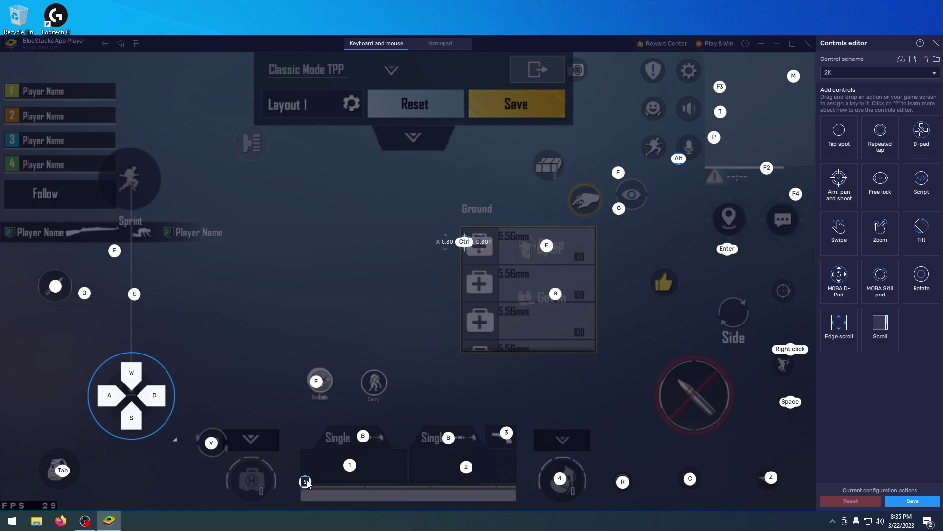
Step: Move the 5 control onto the medkit slot and change its key to 8, and delete the F and G controls near the eye button
{"action": "left_click_drag", "start_coordinate": [305, 482], "coordinate": [250, 481]}
{"action": "left_click", "coordinate": [333, 471]}
{"action": "left_click", "coordinate": [341, 465]}
{"action": "left_click", "coordinate": [612, 179]}
{"action": "left_click", "coordinate": [613, 214]}
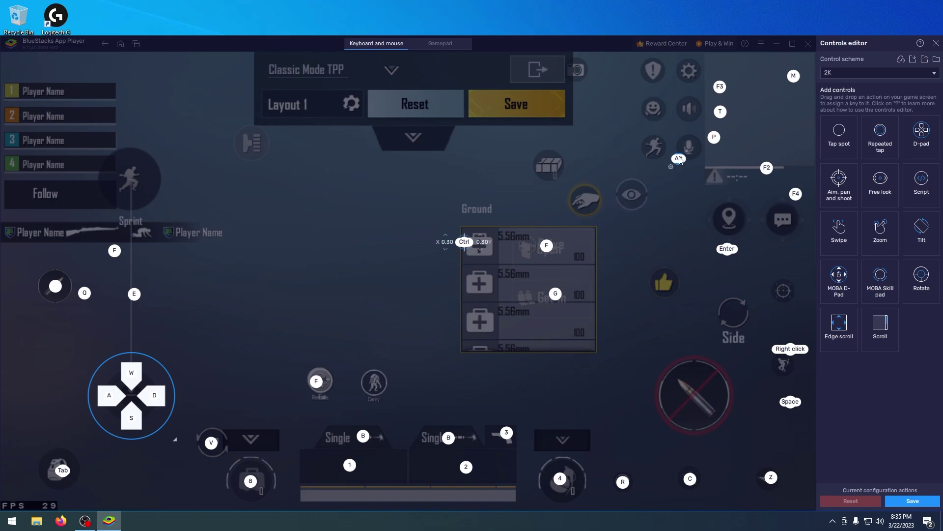
Step: Align Alt with the eye button, Right click with the scope and Space with jump, and add an = tap spot on the sprint icon
{"action": "left_click_drag", "start_coordinate": [679, 158], "coordinate": [630, 199]}
{"action": "left_click", "coordinate": [652, 148]}
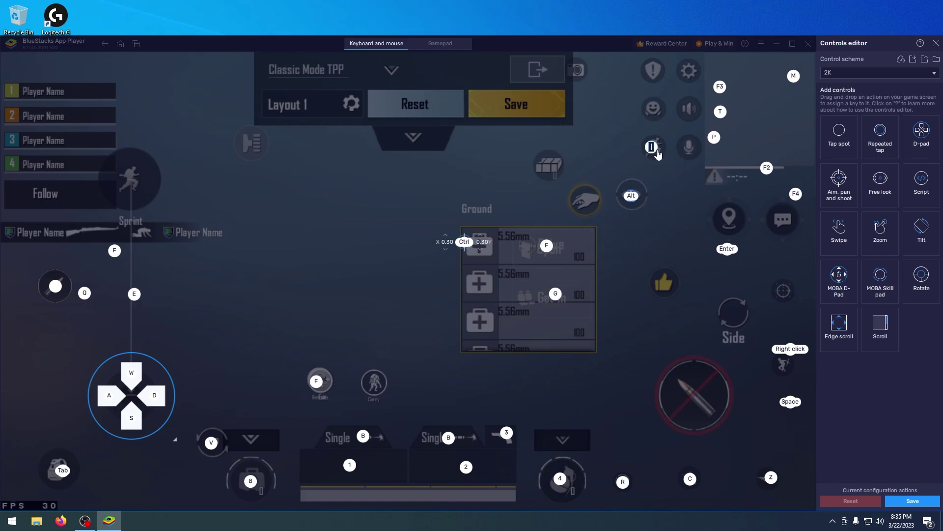
{"action": "key", "text": "equal"}
{"action": "left_click_drag", "start_coordinate": [792, 350], "coordinate": [788, 292]}
{"action": "left_click_drag", "start_coordinate": [792, 401], "coordinate": [792, 368]}
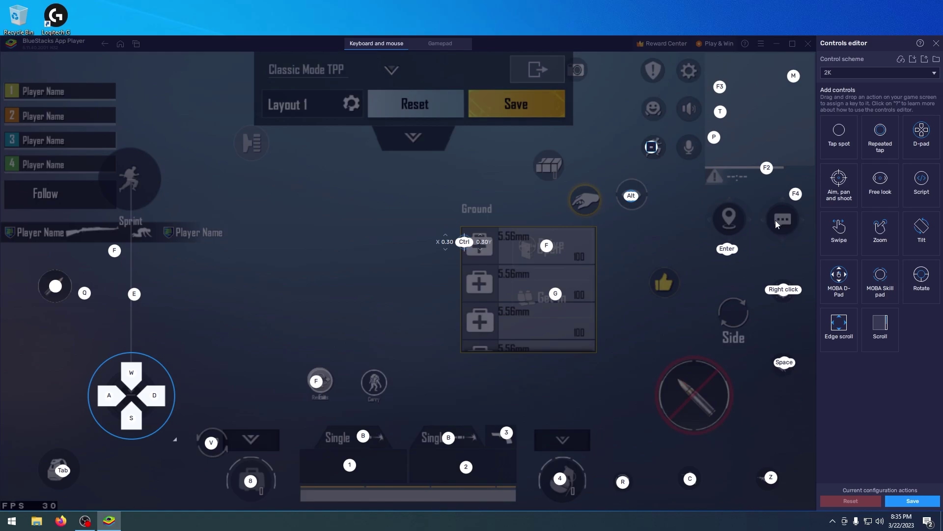
Step: Delete the F4, Enter, F2, F3, T and P controls from the scheme
{"action": "left_click", "coordinate": [803, 187]}
{"action": "left_click", "coordinate": [735, 244]}
{"action": "left_click", "coordinate": [774, 162]}
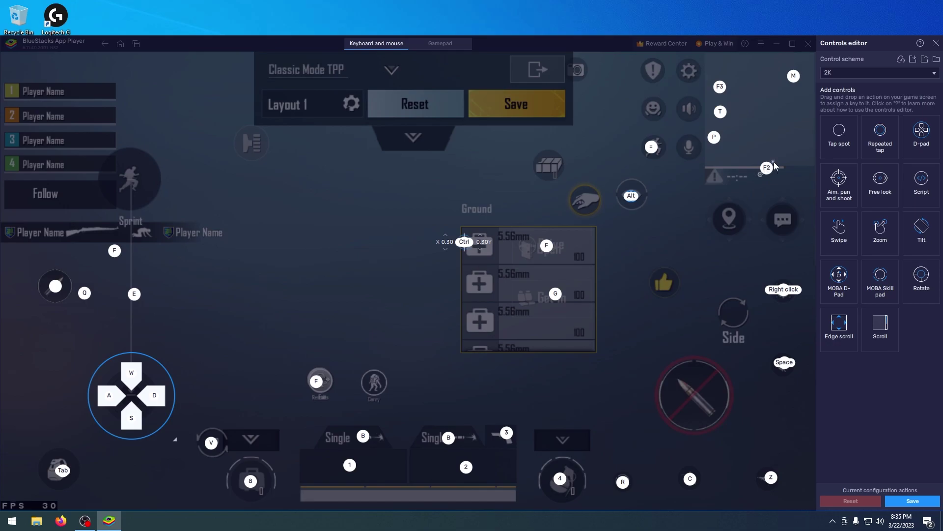
{"action": "left_click", "coordinate": [727, 84]}
{"action": "left_click", "coordinate": [727, 109]}
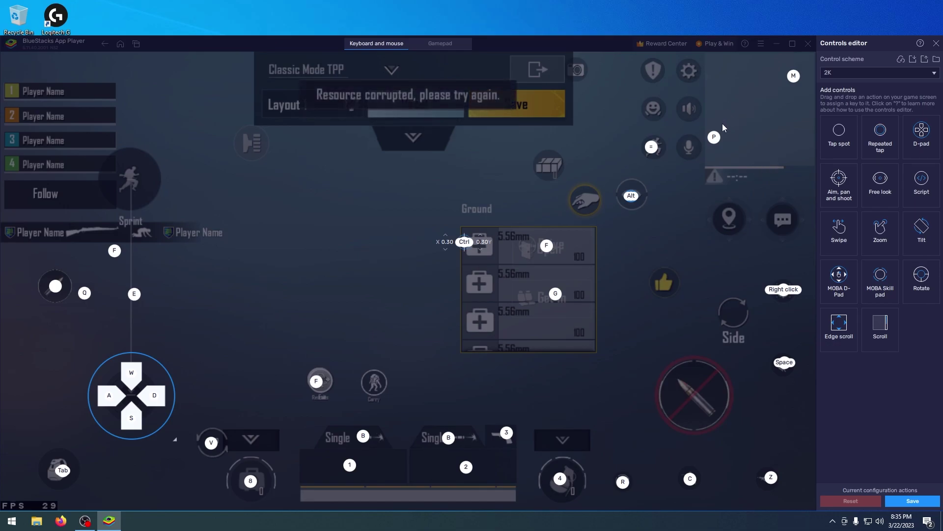
{"action": "left_click", "coordinate": [721, 134]}
Step: Add a tap spot with X button1 on the location marker button and save the control scheme changes
{"action": "left_click", "coordinate": [691, 72]}
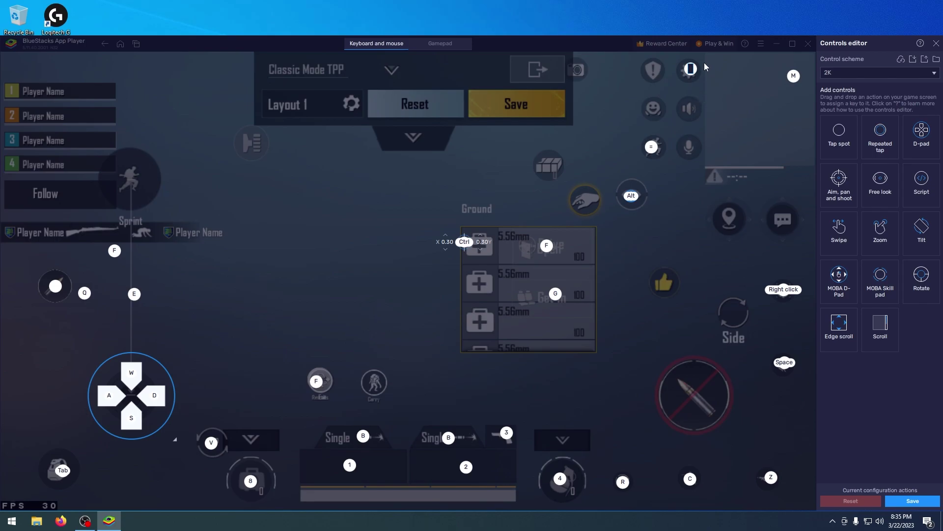
{"action": "left_click", "coordinate": [698, 66]}
{"action": "left_click", "coordinate": [732, 221]}
{"action": "left_click", "coordinate": [732, 221]}
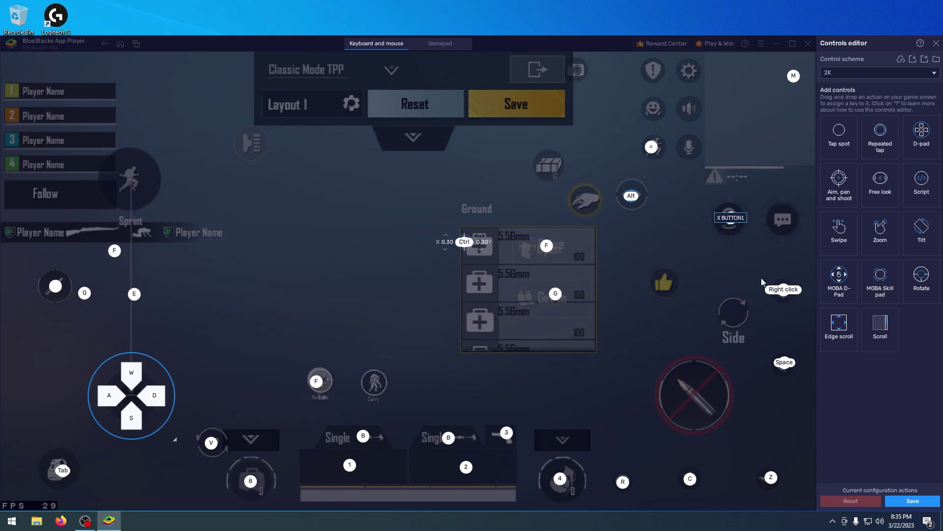
{"action": "left_click", "coordinate": [915, 502]}
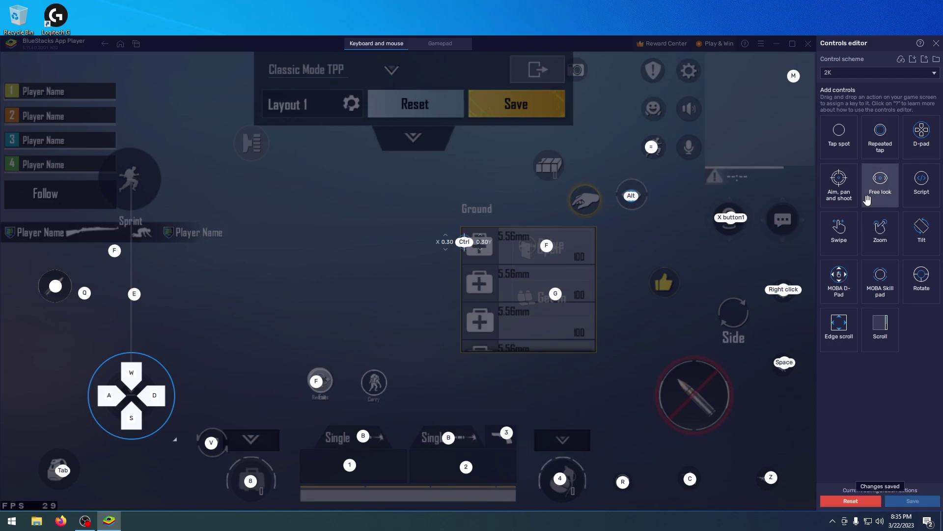
Step: Close the controls editor and set the in-game scope, jump, reload, crouch, prone, Side and location marker buttons to 0% transparency
{"action": "left_click", "coordinate": [935, 45]}
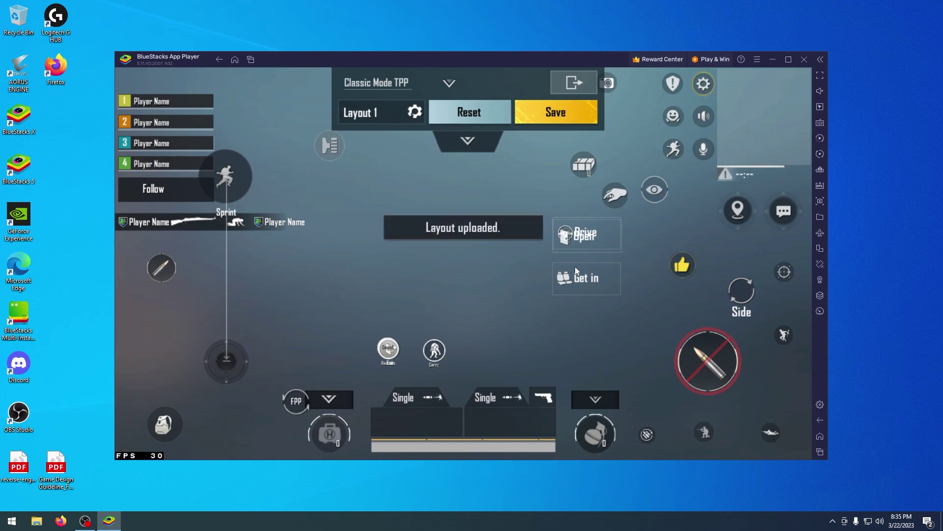
{"action": "left_click", "coordinate": [467, 141]}
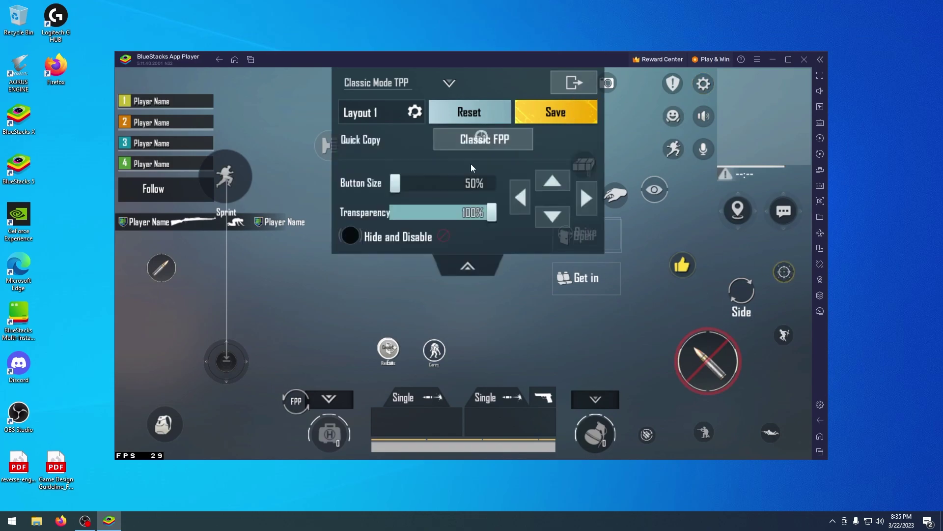
{"action": "left_click", "coordinate": [780, 346]}
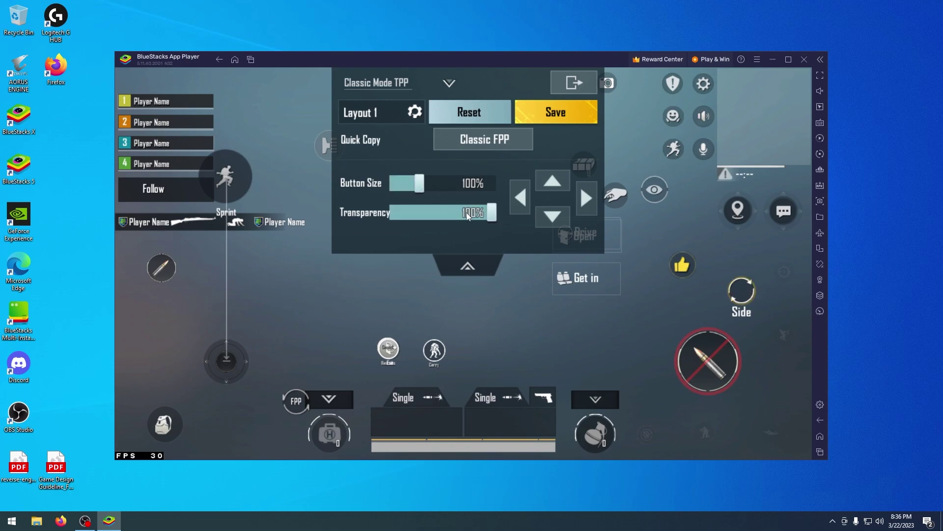
{"action": "left_click", "coordinate": [738, 211]}
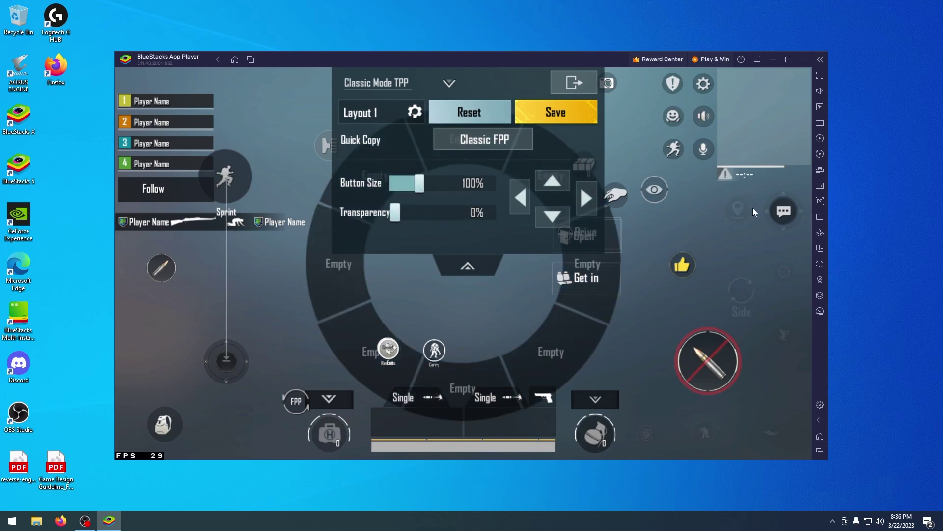
Step: Shrink the chat button to 50%, set the movement joystick and left fire button to 0% transparency, and save and exit the character layout
{"action": "left_click", "coordinate": [782, 210]}
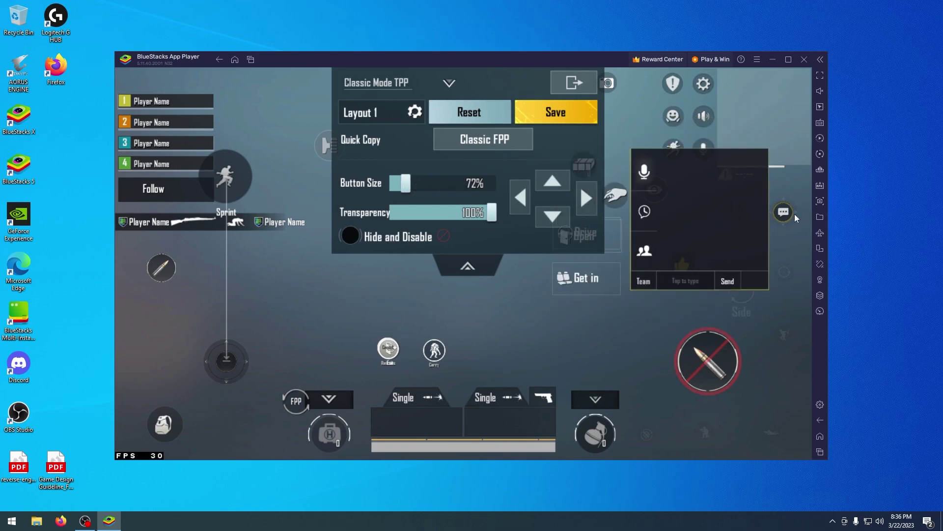
{"action": "left_click", "coordinate": [241, 367]}
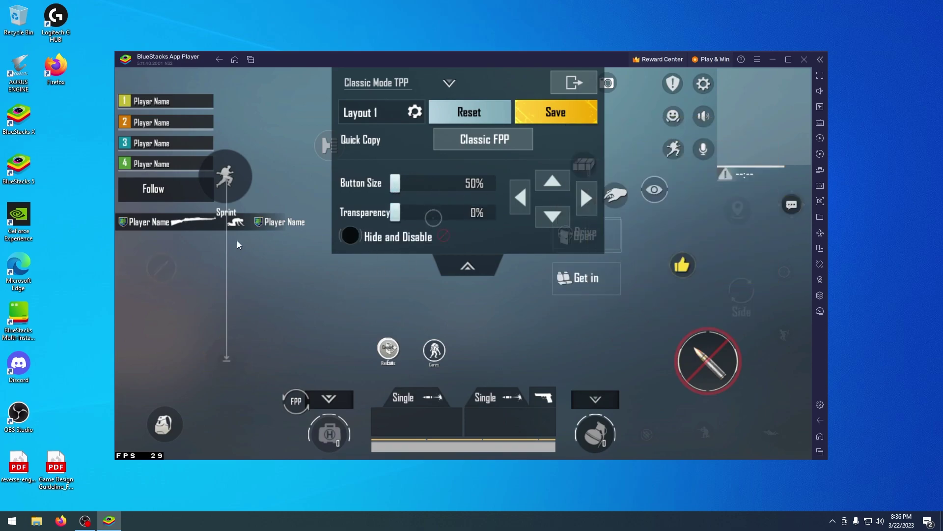
{"action": "left_click", "coordinate": [541, 112]}
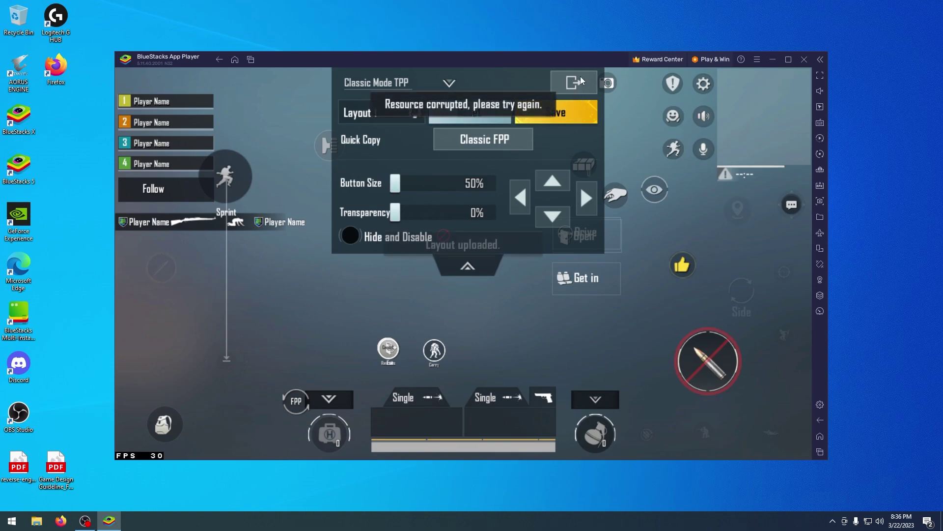
{"action": "left_click", "coordinate": [575, 79]}
Step: Select Single Joystick as the vehicle control mode and open its layout customization with the key mapping overlay shown
{"action": "left_click", "coordinate": [257, 97]}
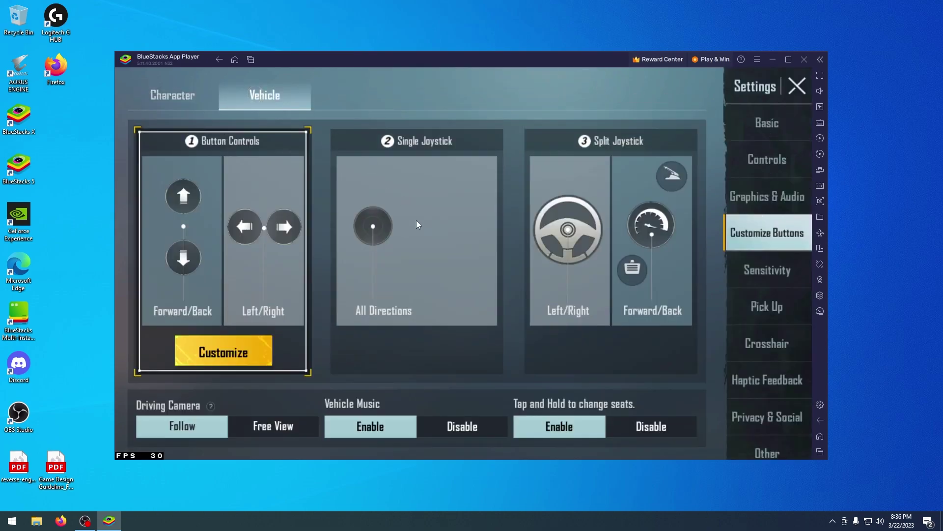
{"action": "left_click", "coordinate": [416, 220]}
{"action": "left_click", "coordinate": [415, 352]}
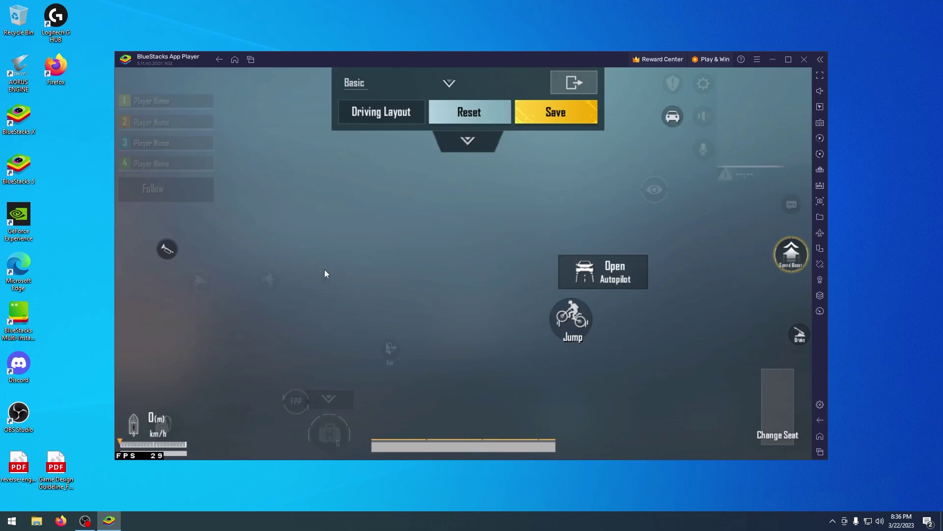
{"action": "left_click", "coordinate": [820, 123]}
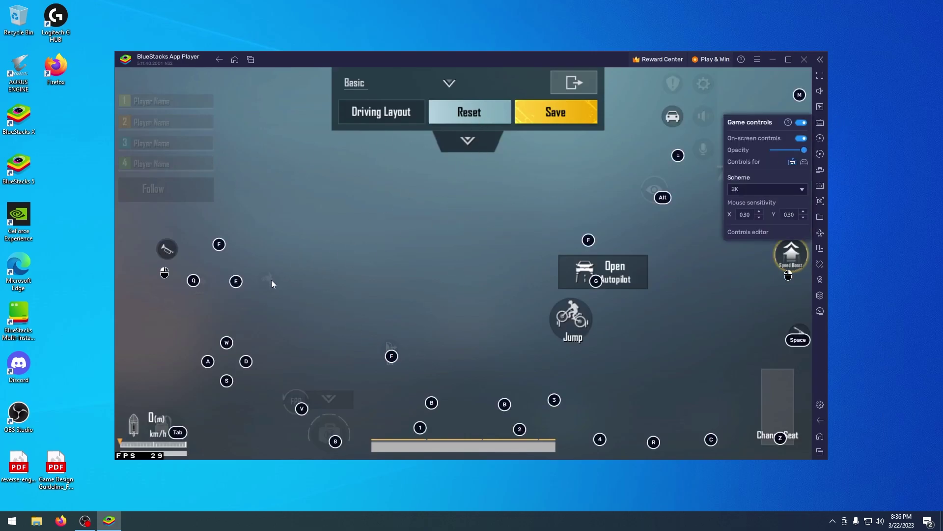
{"action": "left_click", "coordinate": [204, 285]}
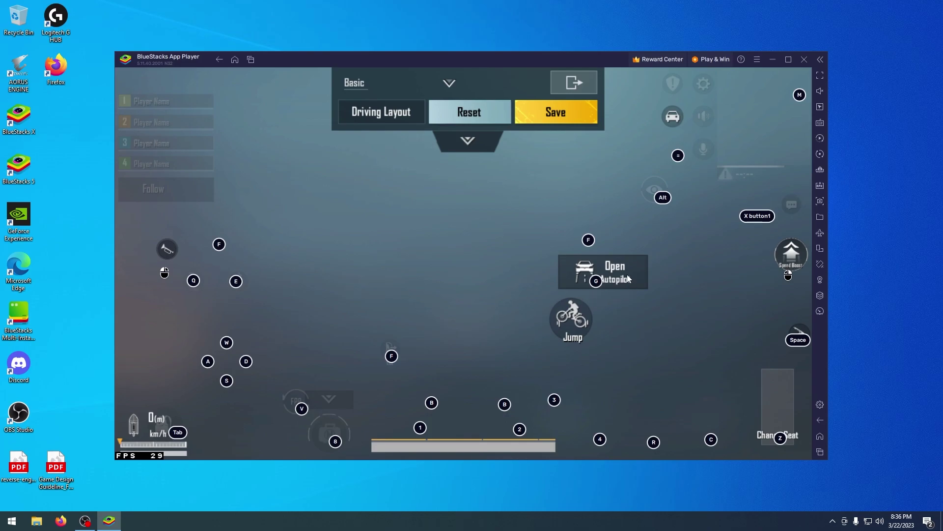
Step: Move the Autopilot button below the G key, align Speed Boost with the right-click control, and set Speed Boost to 0% transparency
{"action": "left_click_drag", "start_coordinate": [630, 279], "coordinate": [649, 343]}
{"action": "mouse_move", "coordinate": [798, 278]}
{"action": "left_mouse_down"}
{"action": "mouse_move", "coordinate": [772, 306]}
{"action": "mouse_move", "coordinate": [779, 289]}
{"action": "mouse_move", "coordinate": [807, 280]}
{"action": "left_mouse_up"}
{"action": "left_click", "coordinate": [467, 142]}
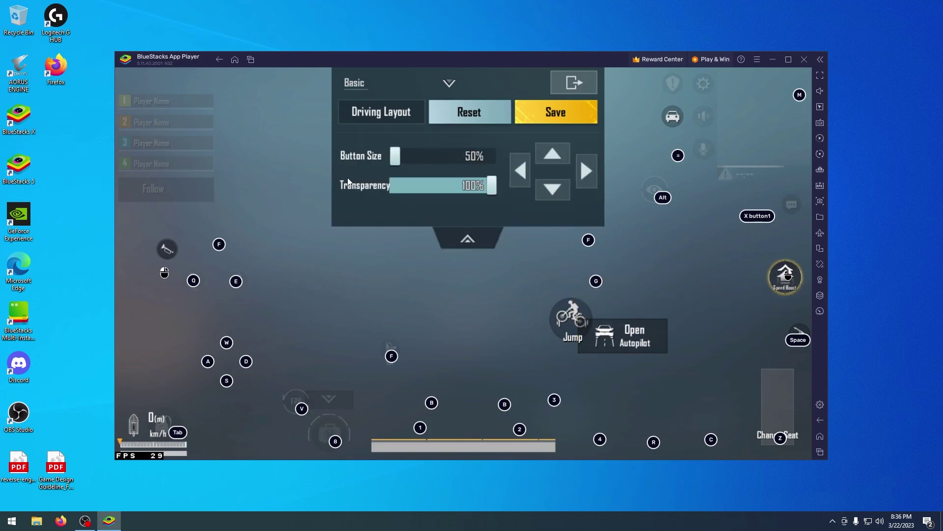
{"action": "left_click_drag", "start_coordinate": [452, 188], "coordinate": [324, 196]}
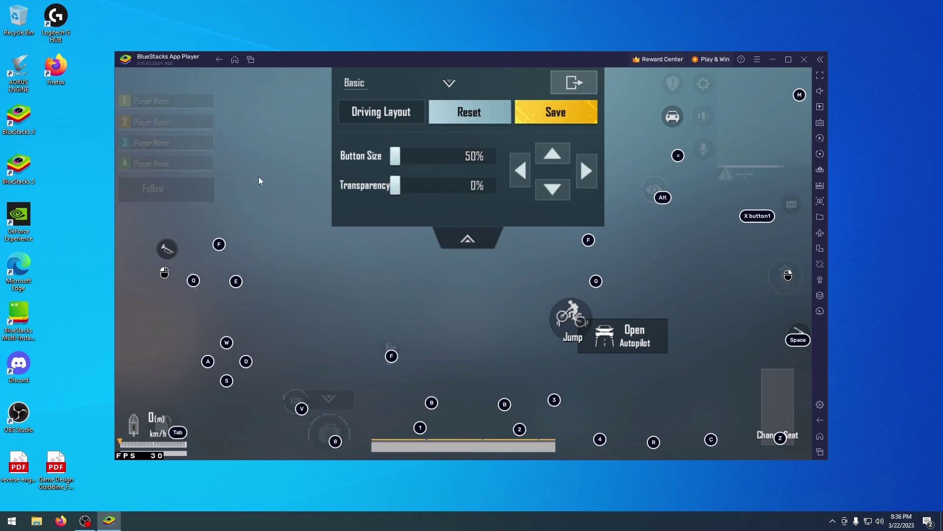
Step: Set the brake button's transparency to 0% and shift the bike Jump button slightly upward
{"action": "left_click", "coordinate": [798, 340]}
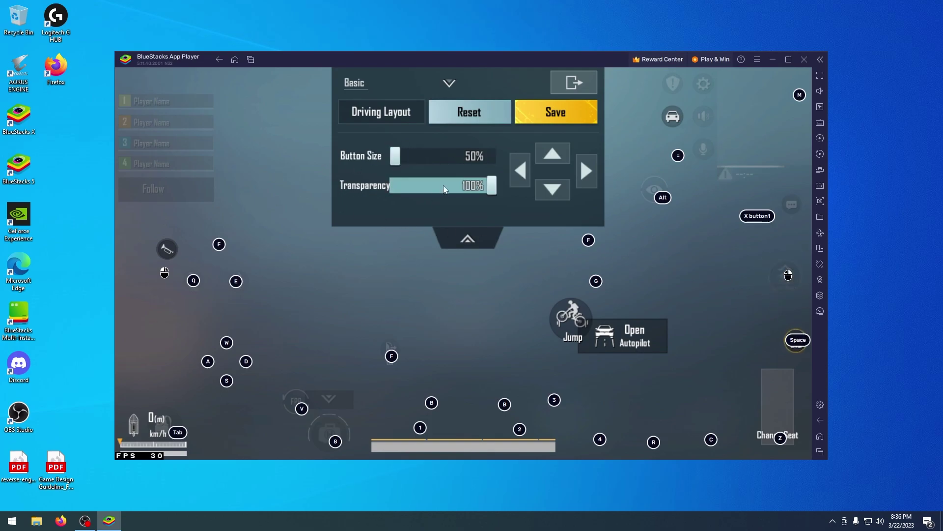
{"action": "left_click_drag", "start_coordinate": [445, 189], "coordinate": [287, 201]}
{"action": "mouse_move", "coordinate": [561, 319]}
{"action": "left_mouse_down"}
{"action": "mouse_move", "coordinate": [494, 320]}
{"action": "mouse_move", "coordinate": [566, 304]}
{"action": "left_mouse_up"}
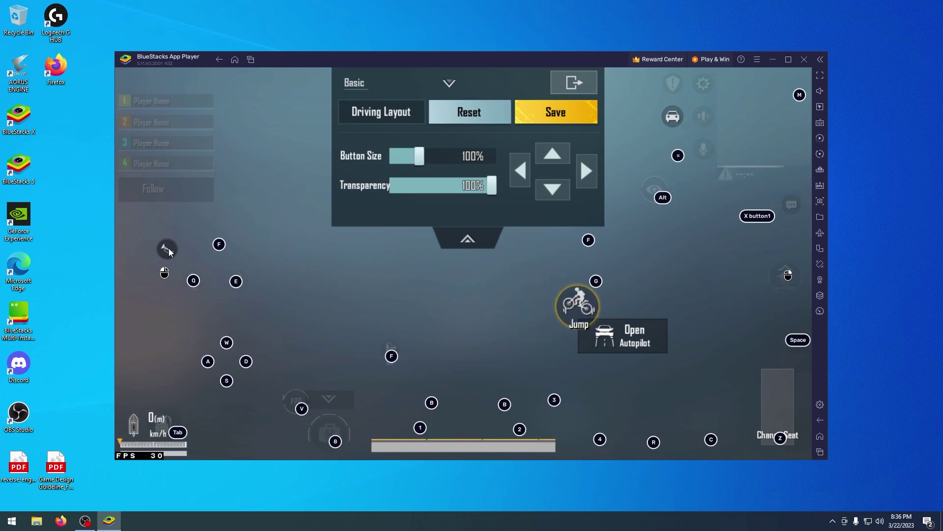
Step: Align the horn button with the left-click control, set its transparency to 0%, and save and exit the driving layout
{"action": "left_click", "coordinate": [165, 273]}
{"action": "left_click_drag", "start_coordinate": [447, 189], "coordinate": [389, 189]}
{"action": "left_click", "coordinate": [577, 114]}
{"action": "left_click", "coordinate": [580, 93]}
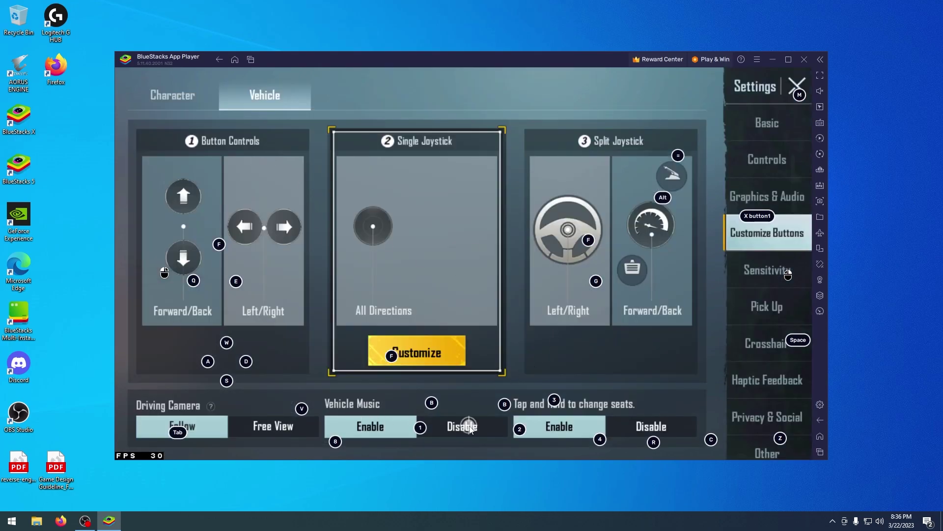
Step: Disable Vehicle Music and check the first Character control layout
{"action": "left_click", "coordinate": [470, 425]}
{"action": "left_click", "coordinate": [178, 100]}
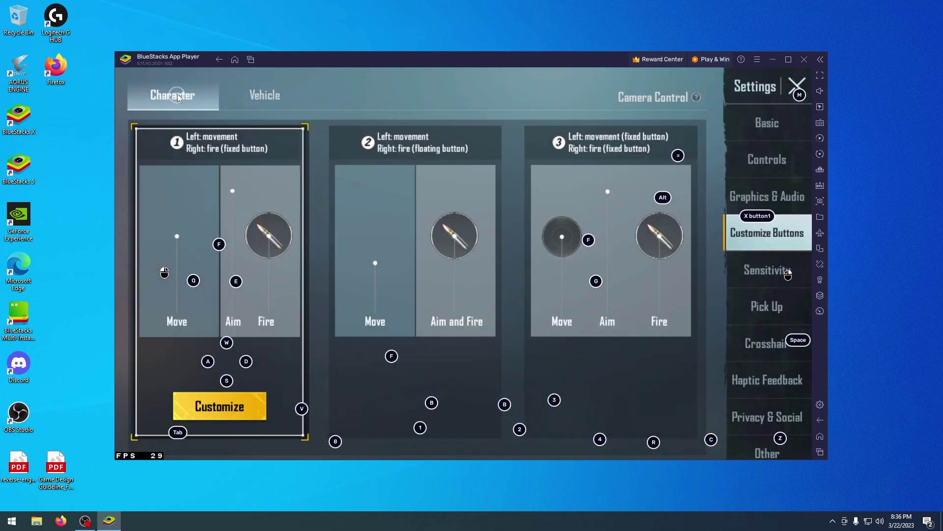
{"action": "left_click", "coordinate": [228, 416]}
{"action": "left_click", "coordinate": [570, 86]}
Step: Enable Peek in the basic control settings
{"action": "left_click", "coordinate": [799, 117]}
{"action": "left_click", "coordinate": [789, 150]}
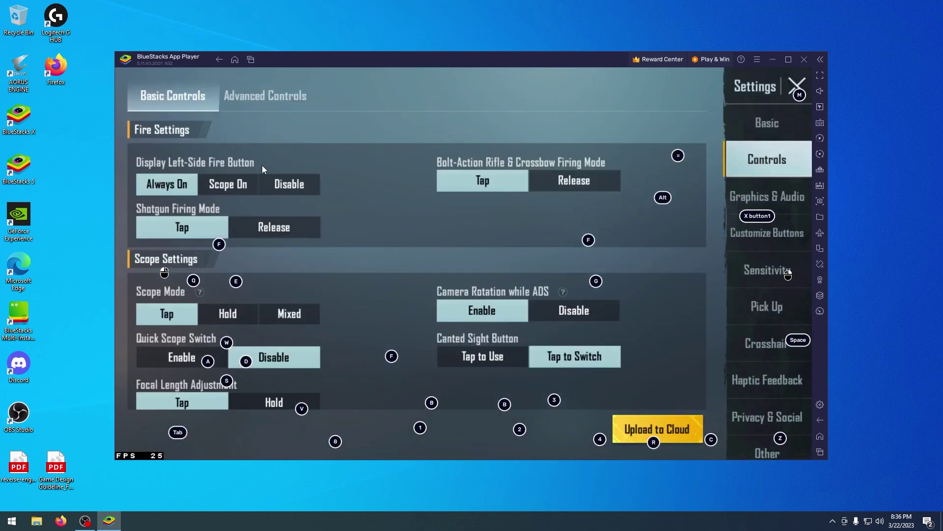
{"action": "scroll", "coordinate": [301, 223], "scroll_direction": "down", "scroll_amount": 3}
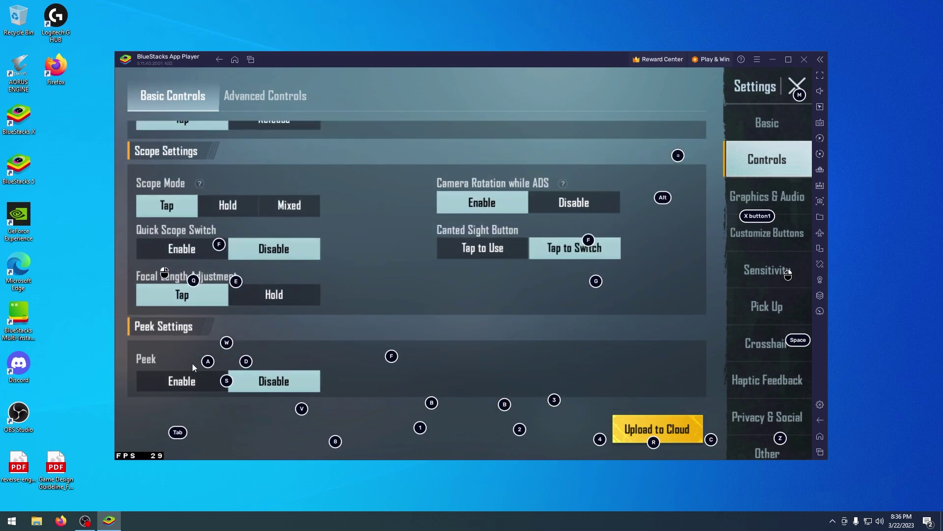
{"action": "left_click", "coordinate": [180, 382]}
{"action": "scroll", "coordinate": [372, 199], "scroll_direction": "down", "scroll_amount": 3}
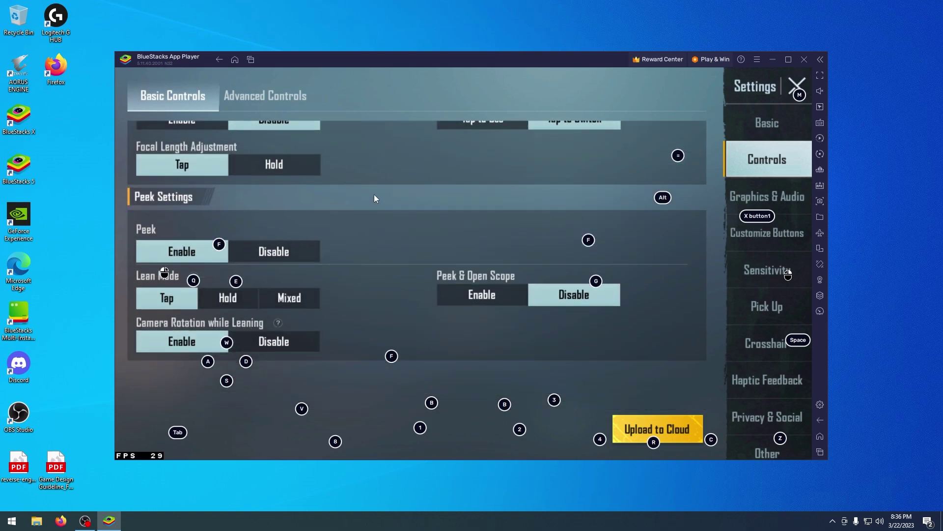
Step: Set the Scope Mode to Hold in the basic control settings
{"action": "scroll", "coordinate": [374, 198], "scroll_direction": "up", "scroll_amount": 4}
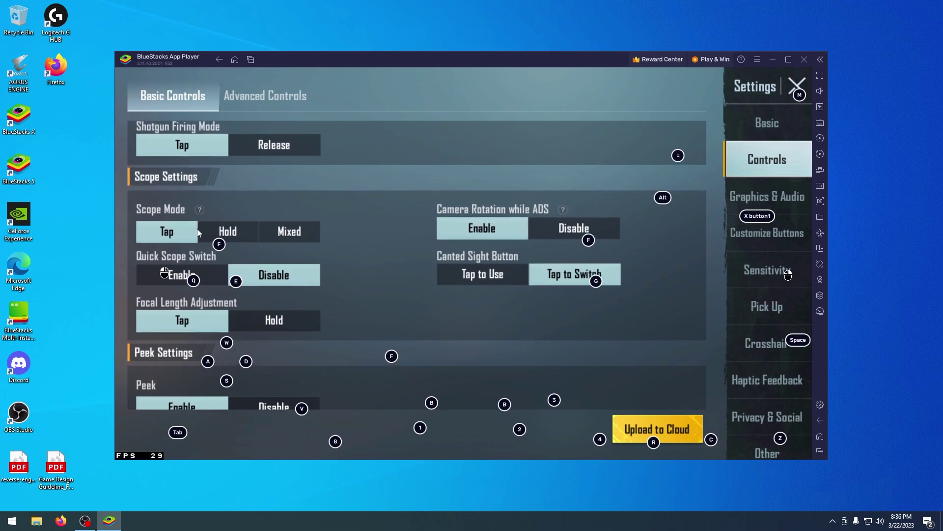
{"action": "left_click", "coordinate": [219, 231]}
{"action": "scroll", "coordinate": [375, 305], "scroll_direction": "down", "scroll_amount": 1}
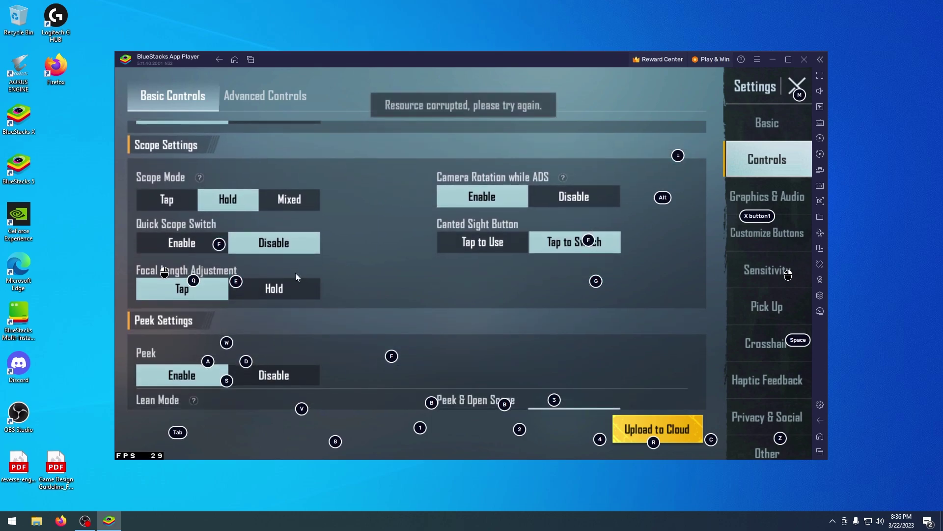